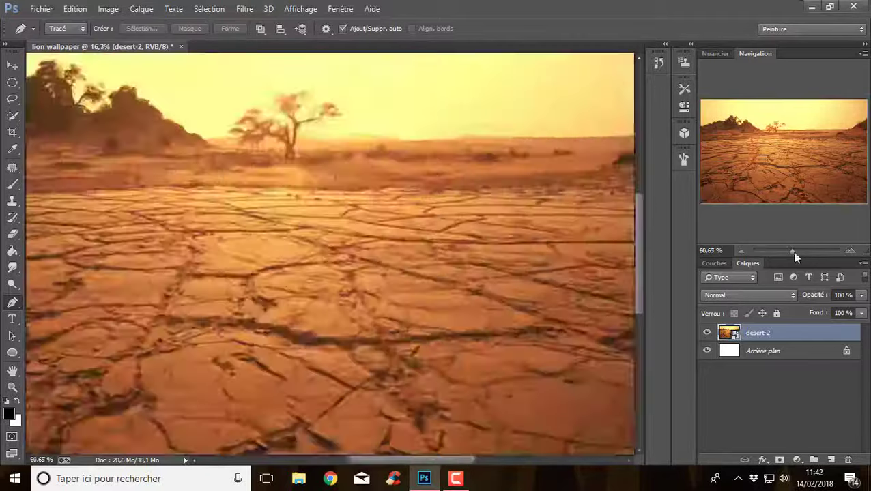
- Extend the pen path along the dune ridge, removing a misplaced anchor point
scroll(531, 229, "up", 2)
scroll(531, 229, "up", 1)
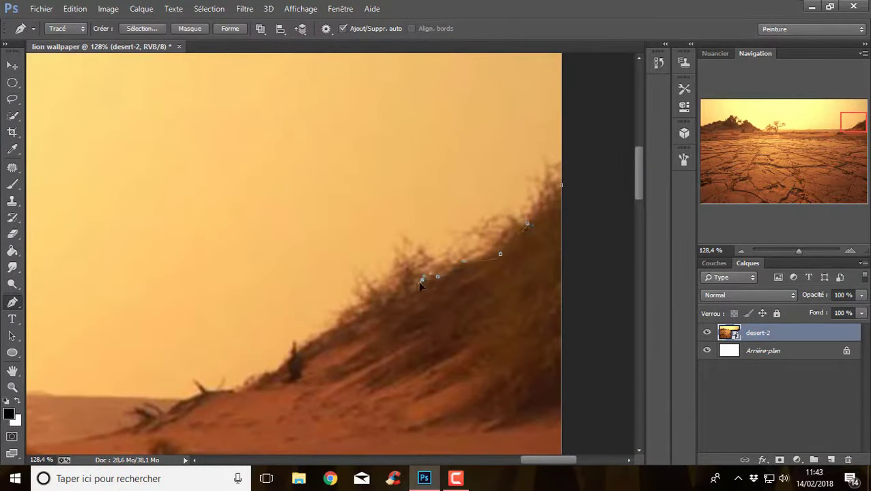
left_click(385, 306)
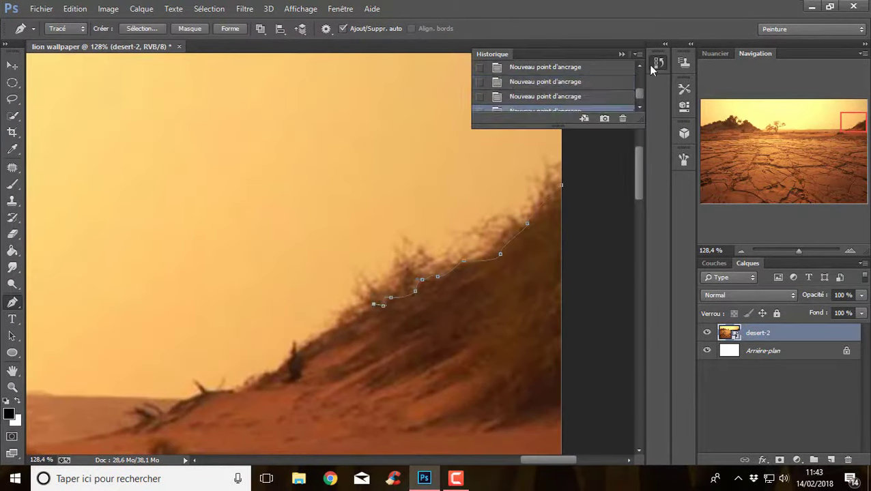
left_click(358, 315)
right_click(359, 322)
key("Escape")
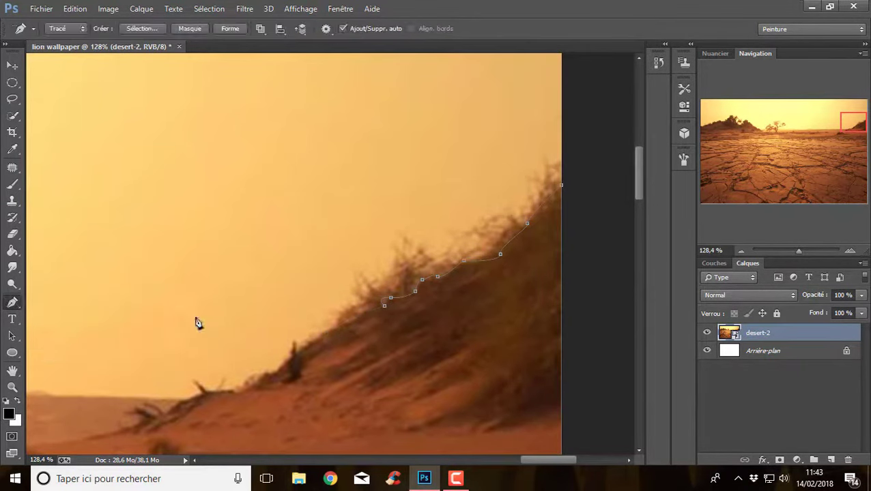
right_click(12, 302)
left_click(96, 338)
left_click(358, 315)
left_click_drag(396, 396, 497, 276)
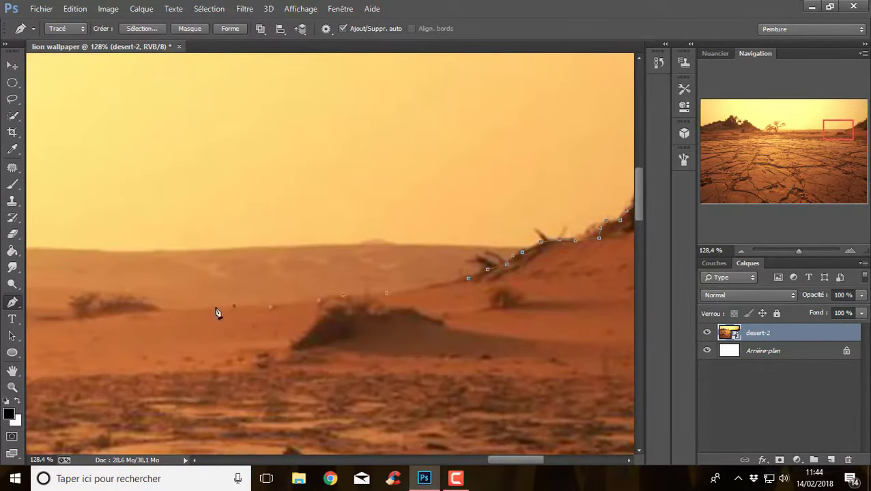
- Delete the path segment up the tree trunk and continue along the horizon
key("ctrl+minus")
left_click_drag(69, 313, 467, 308)
left_click(659, 62)
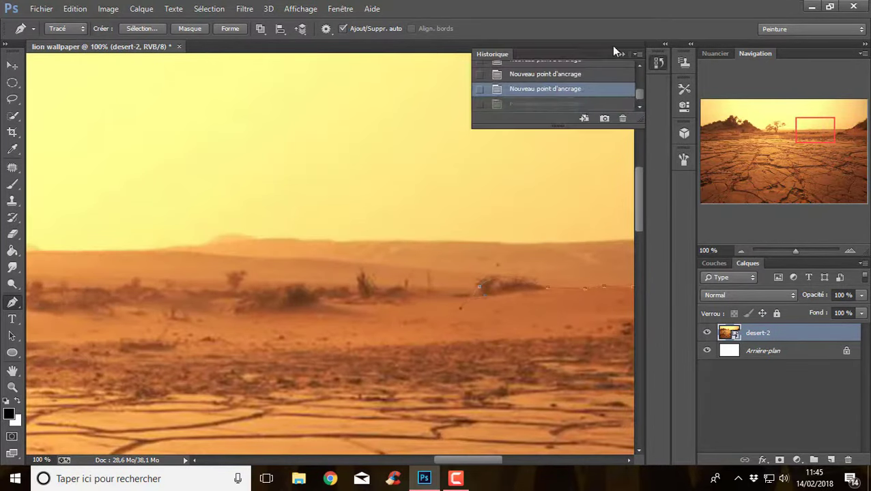
left_click(659, 62)
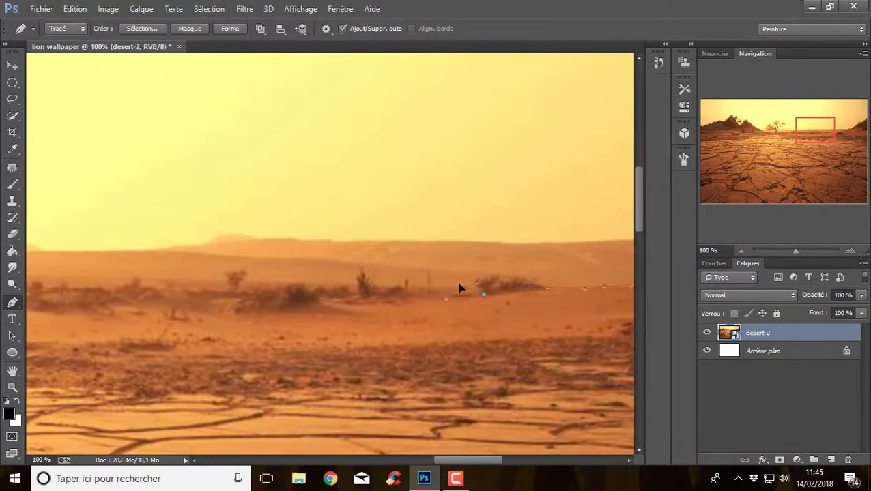
scroll(98, 290, "down", 2)
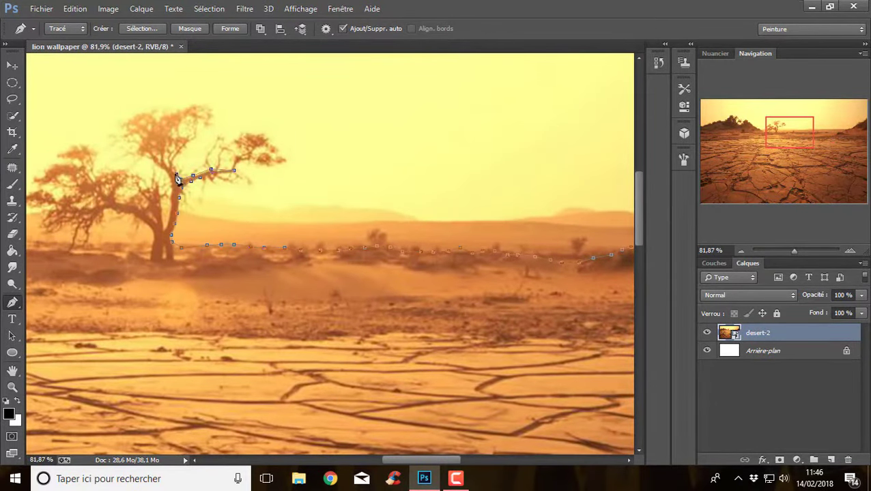
key("minus")
key("Delete")
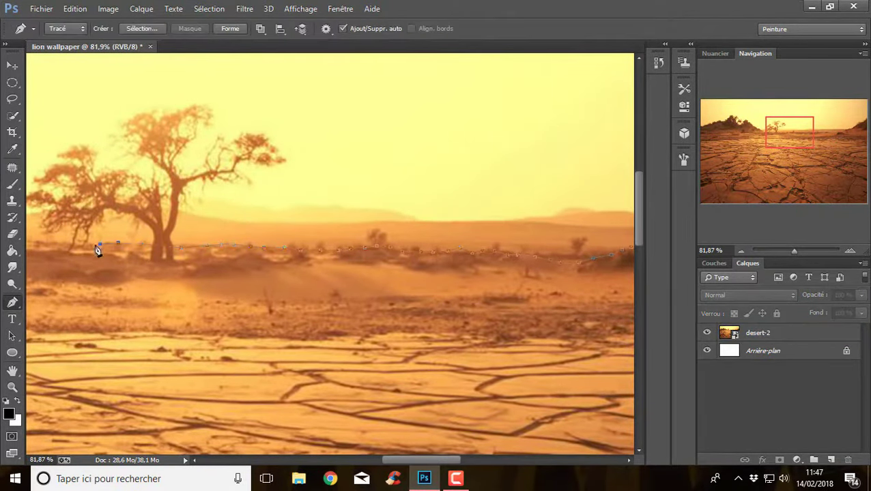
left_click_drag(97, 250, 410, 249)
left_click(659, 61)
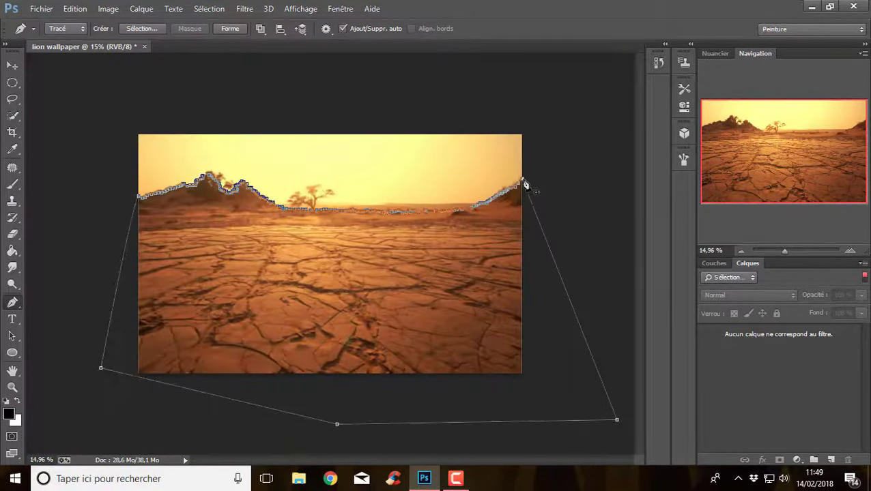
- Turn the path into a selection and delete the sky from the desert-2 layer
right_click(526, 184)
left_click(594, 84)
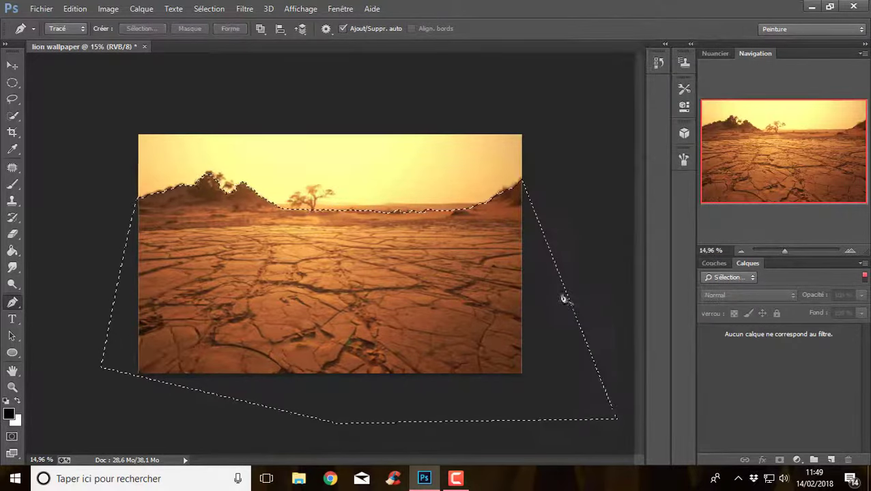
key("e")
left_click(147, 152)
left_click(437, 191)
left_click(864, 276)
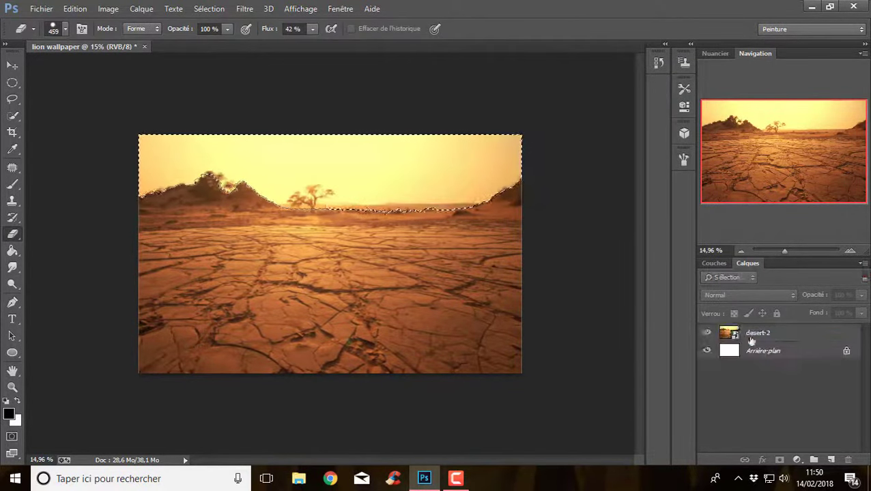
left_click(757, 332)
key("Delete")
key("ctrl+d")
- Erase the rough left hill ridge edge with a size 60 eraser
key("m")
left_click_drag(785, 252, 795, 251)
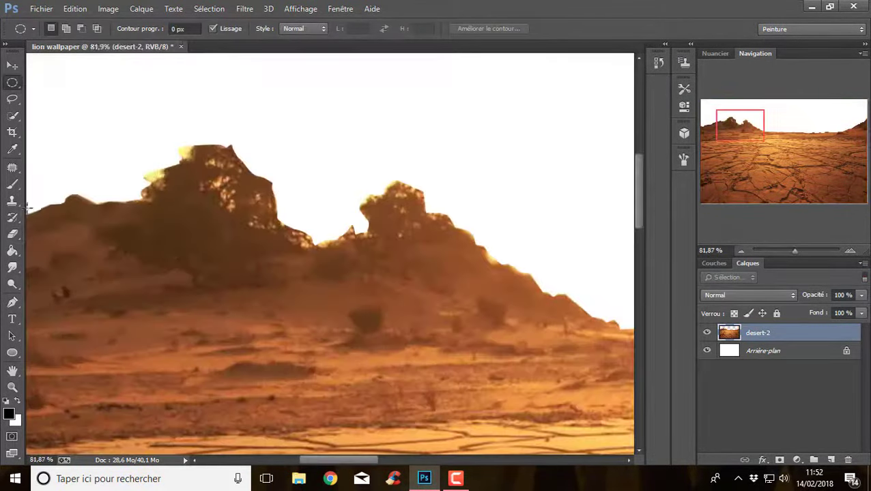
key("e")
left_click(65, 29)
key("Return")
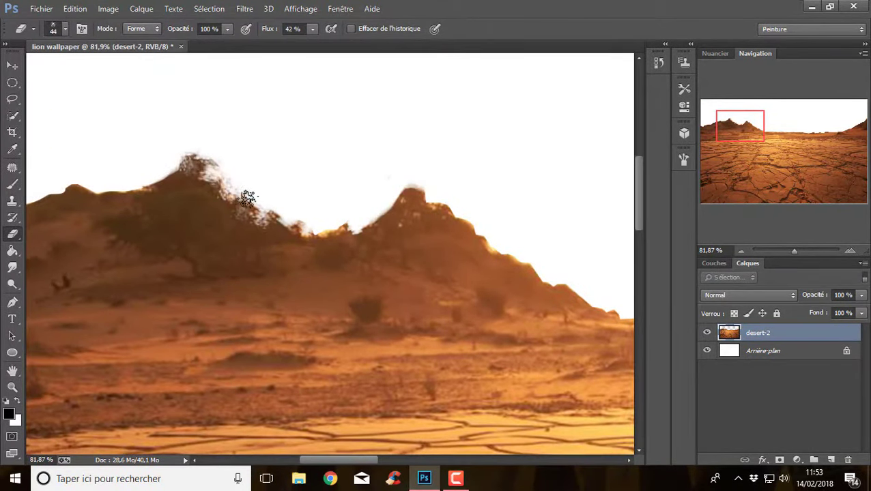
scroll(409, 182, "left", 5)
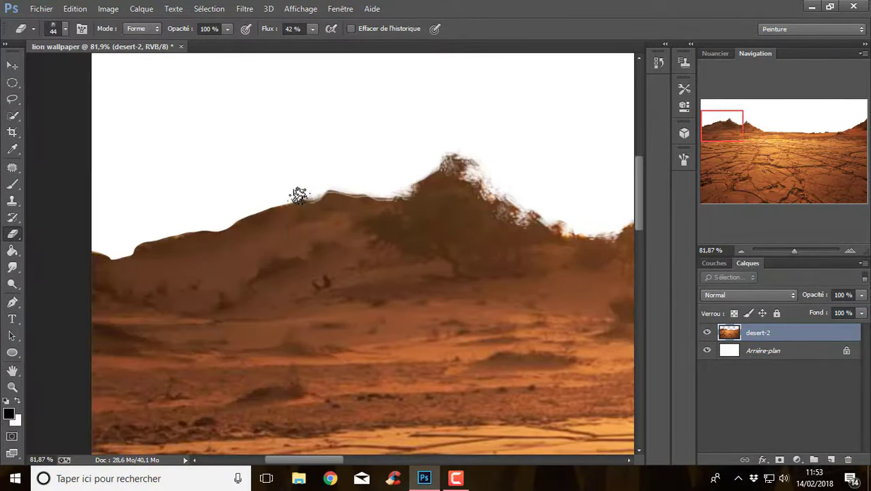
right_click(222, 228)
double_click(142, 196)
left_click_drag(95, 267, 268, 209)
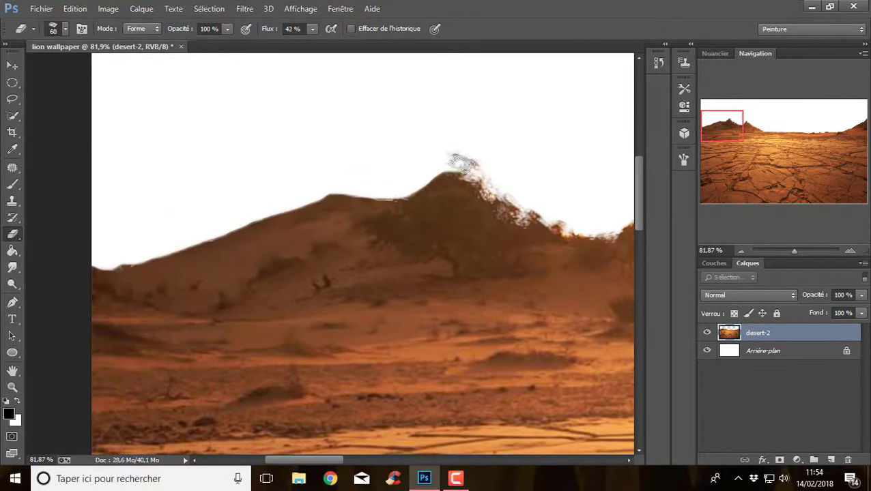
- Move the desert layer lower in the picture
scroll(463, 165, "right", 5)
scroll(146, 325, "right", 5)
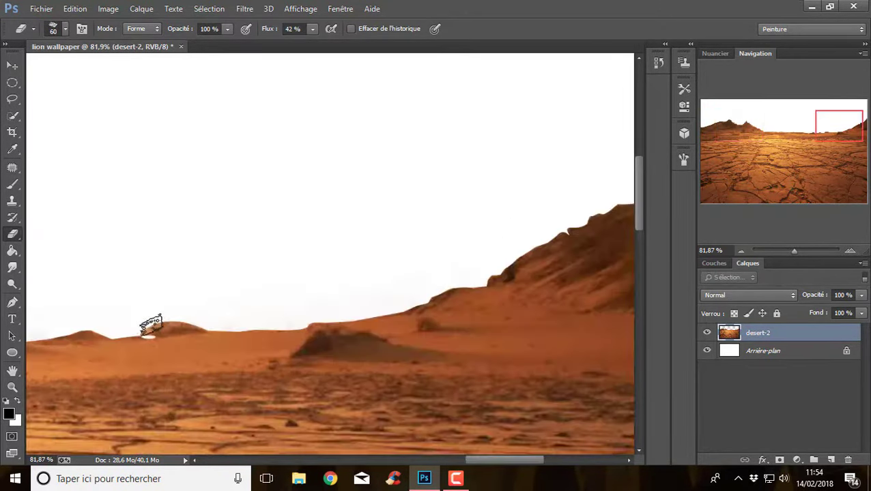
left_click_drag(793, 251, 786, 250)
key("v")
left_click_drag(354, 276, 355, 317)
- Place the nebula image 170573 above the Arrière-plan layer
left_click(763, 351)
left_click(41, 8)
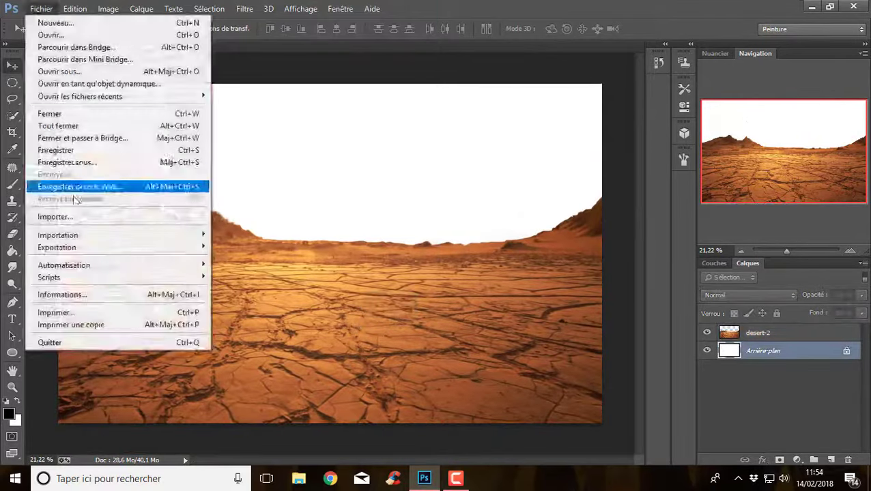
left_click(95, 184)
left_click(323, 285)
key("Return")
left_click(41, 8)
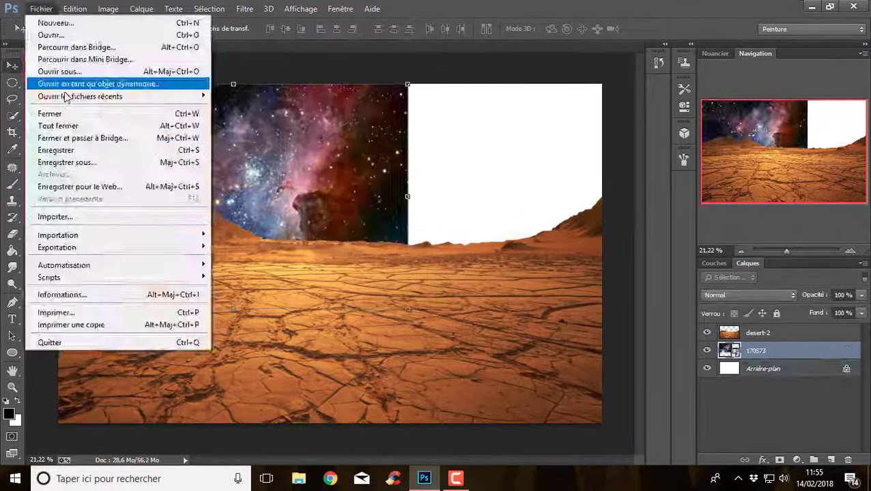
left_click(96, 188)
key("Return")
- Place the universe4 and large-scale structure space images
left_click(41, 9)
left_click(83, 217)
key("Return")
left_click(41, 8)
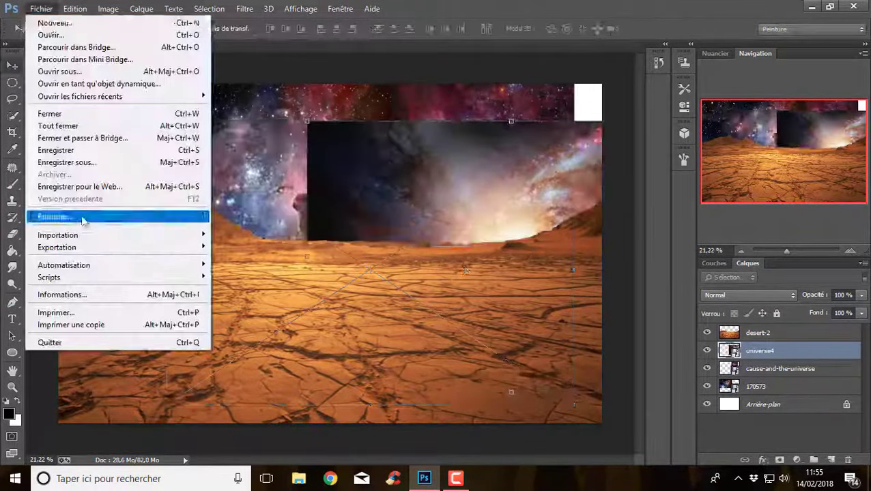
left_click(83, 216)
left_click(151, 190)
left_click(321, 288)
left_click(644, 29)
- Add layer masks to the space layers and paint them with a brush
left_click(779, 460)
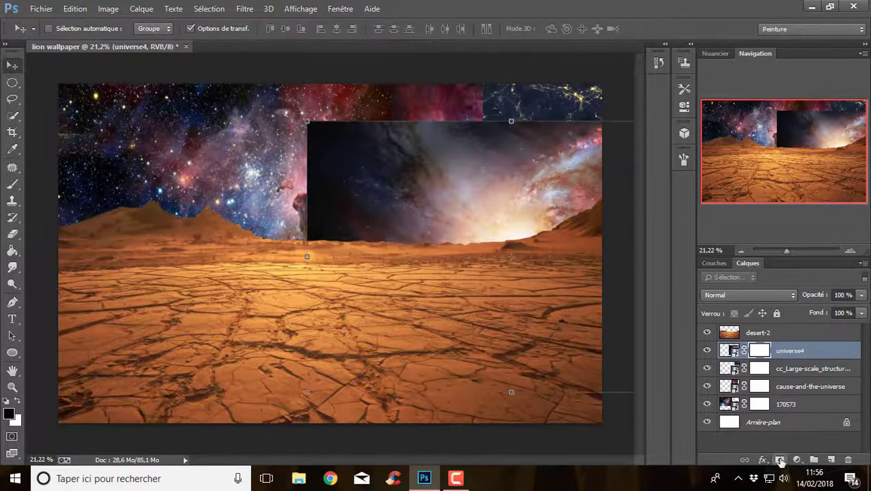
key("b")
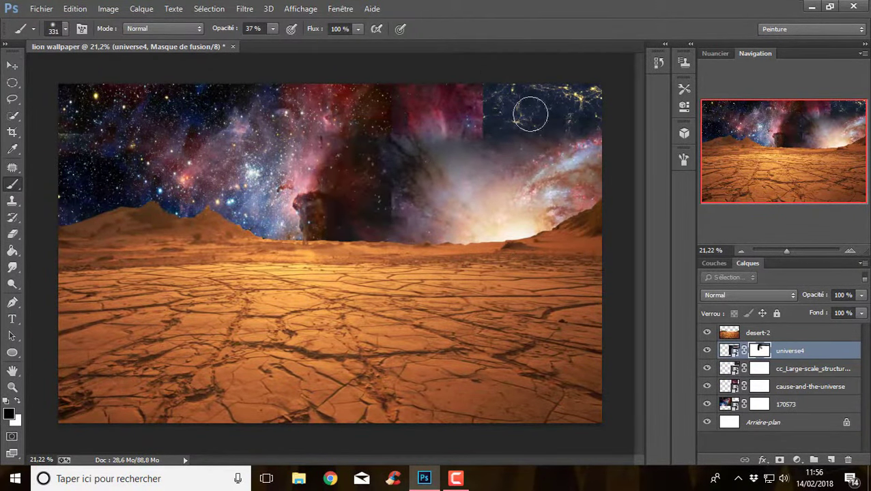
key("alt+bracketleft")
left_click(765, 386)
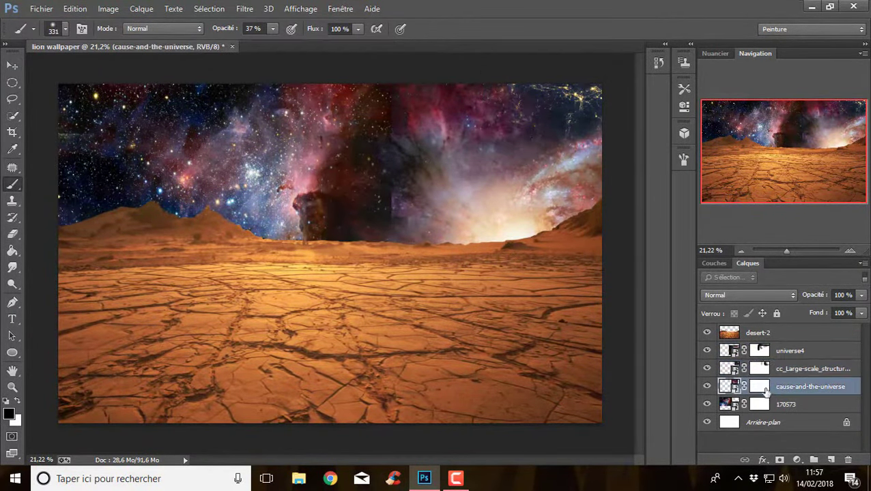
- Duplicate and rotate the 170573 nebula to fill gaps, mask it, and group the space layers
right_click(785, 405)
left_click(471, 59)
key("Return")
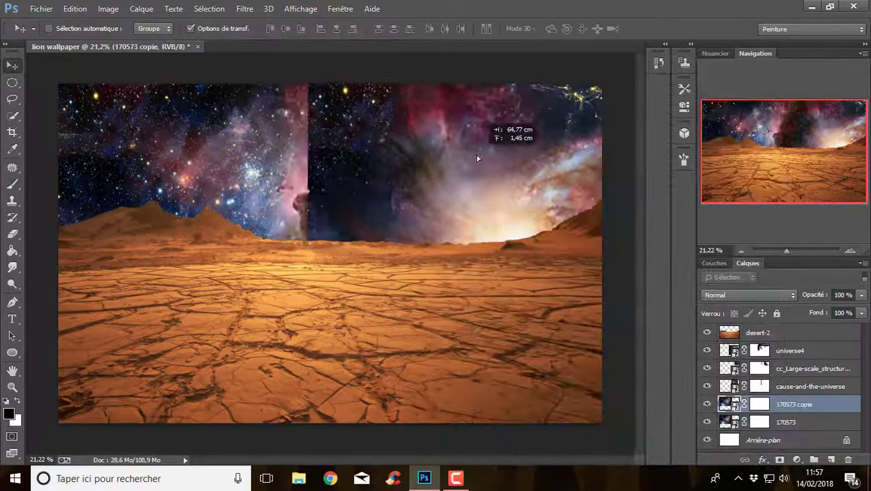
key("ctrl+t")
left_click_drag(477, 157, 318, 345)
left_click(644, 30)
key("b")
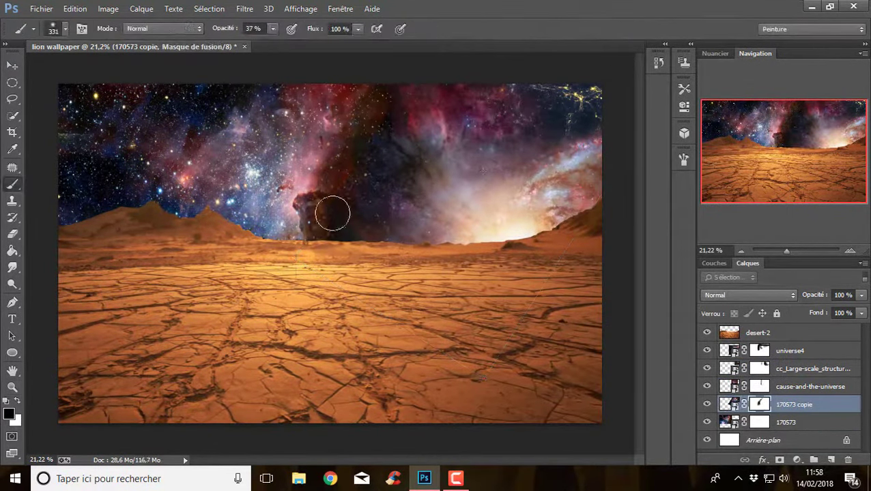
key("alt+bracketright")
key("alt+bracketleft")
key("alt+bracketleft")
key("alt+bracketright")
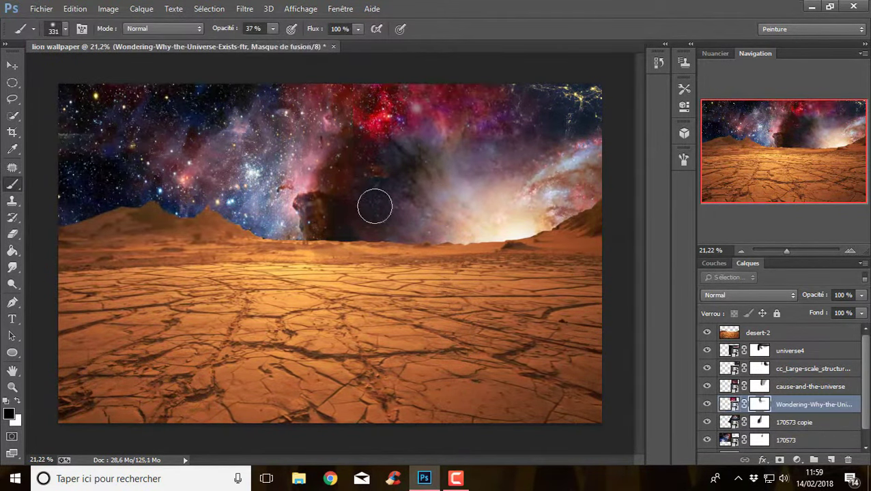
left_click(758, 351, "shift")
key("ctrl+g")
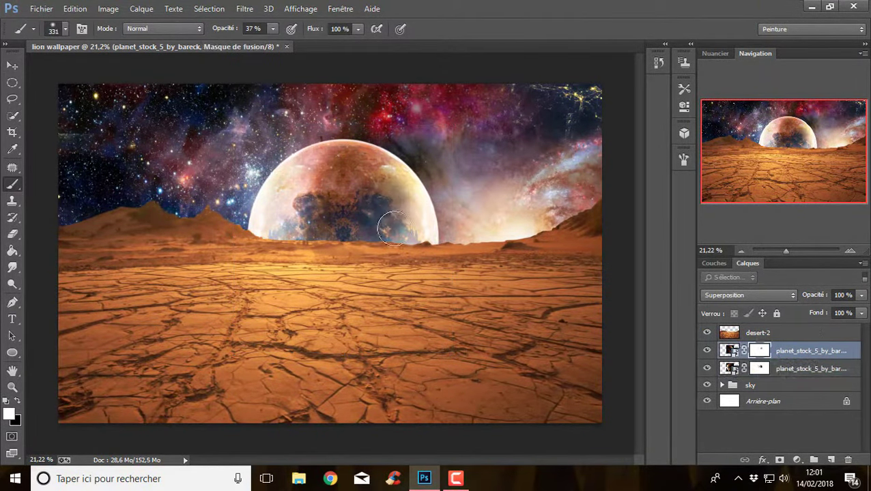
- Clone-stamp the planet, clip Calque 1 to it, and paint dark brown shading
key("s")
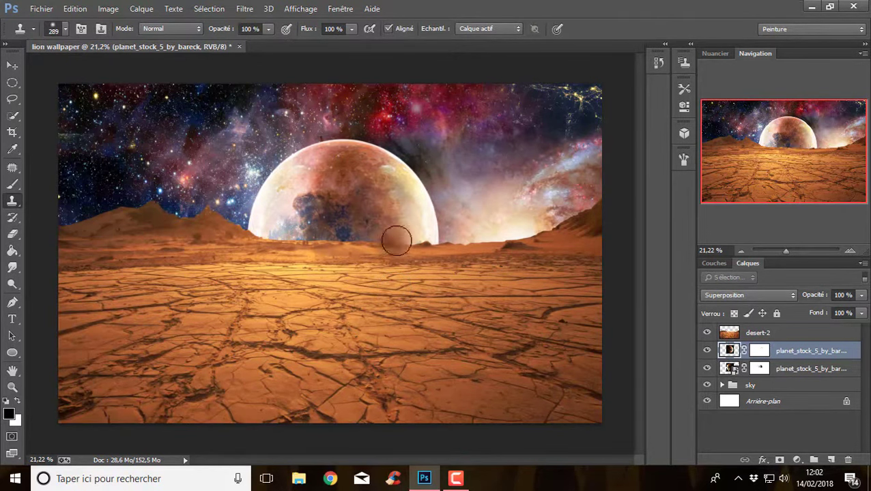
key("alt+bracketleft")
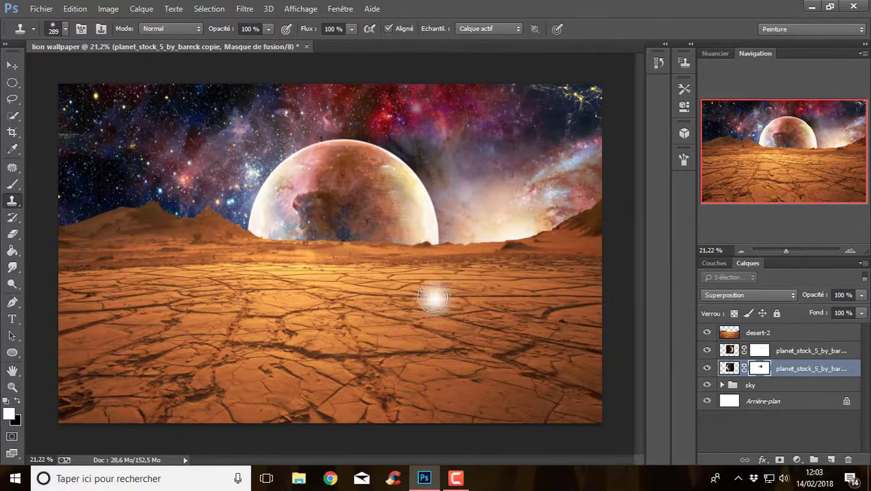
right_click(763, 350)
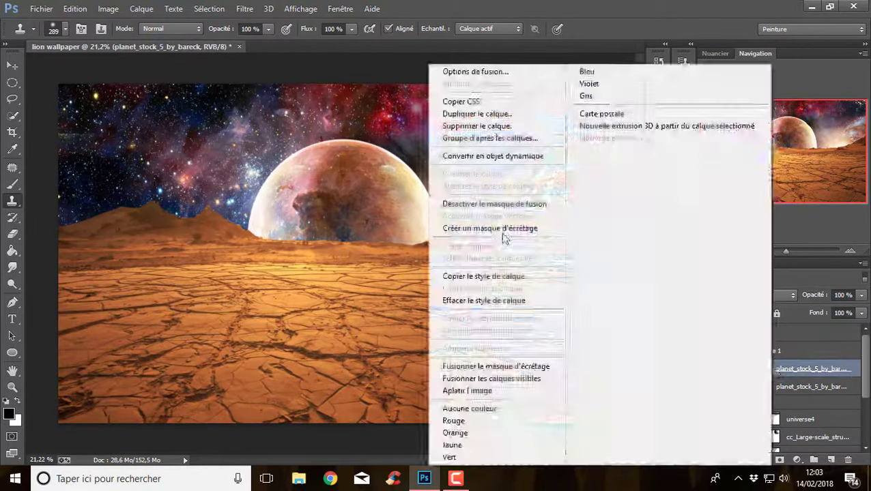
left_click(475, 228)
key("b")
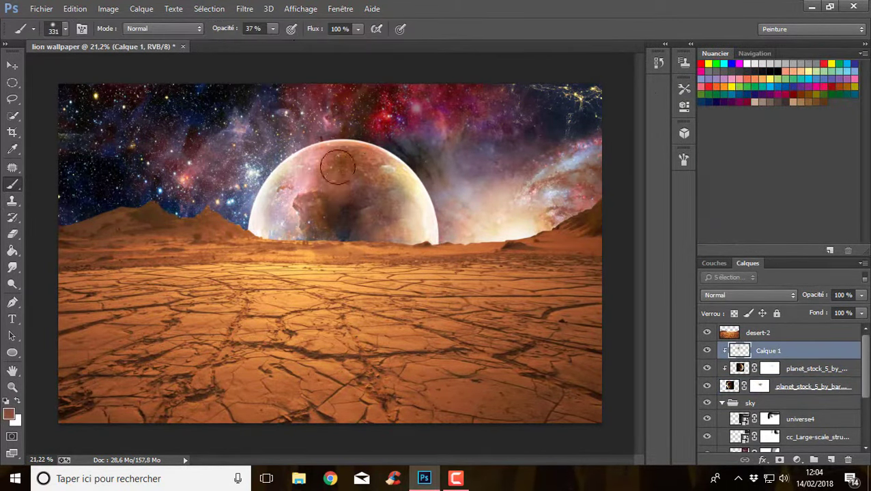
mouse_move(291, 194)
left_mouse_down()
mouse_move(288, 210)
mouse_move(342, 224)
left_mouse_up()
- Mask Calque 1 to soften the shading, then place Earth shrunk into the top-left sky
left_click(779, 460)
mouse_move(291, 184)
left_mouse_down()
mouse_move(278, 259)
mouse_move(361, 154)
left_mouse_up()
left_click(41, 8)
left_click(58, 220)
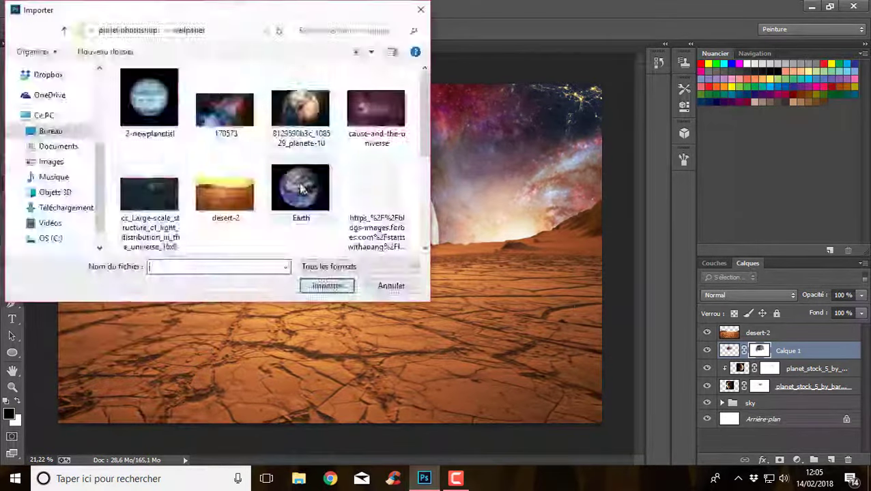
double_click(301, 184)
key("Return")
left_click(748, 295)
left_click(720, 108)
left_click_drag(457, 212, 95, 109)
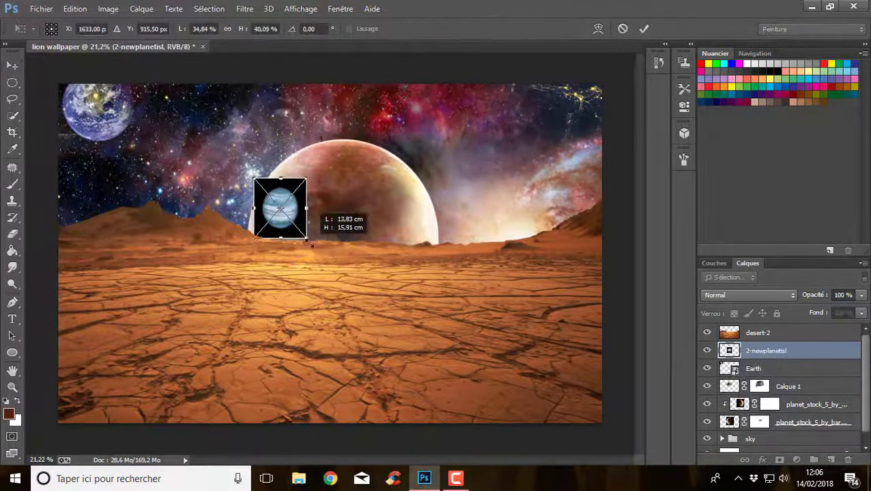
- Resize and rotate the planet beside Earth, and add the tumblr planet in Superposition mode
left_click_drag(280, 208, 140, 109)
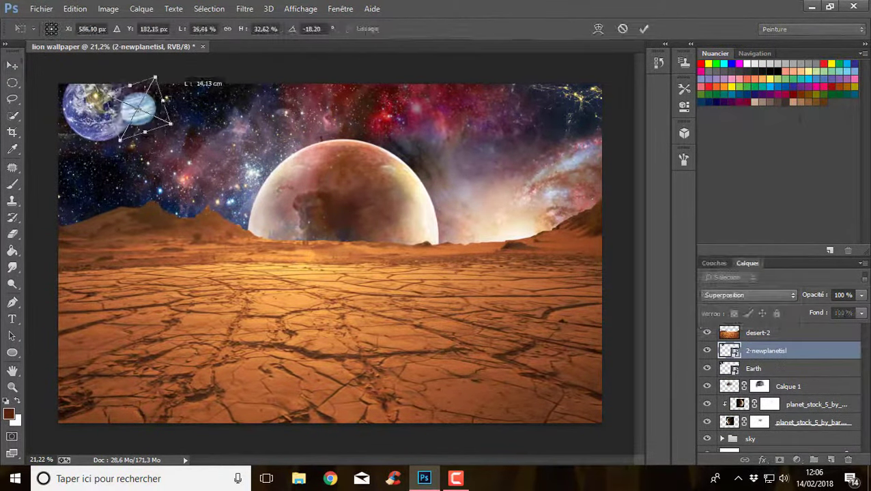
left_click(642, 30)
left_click(41, 8)
double_click(374, 146)
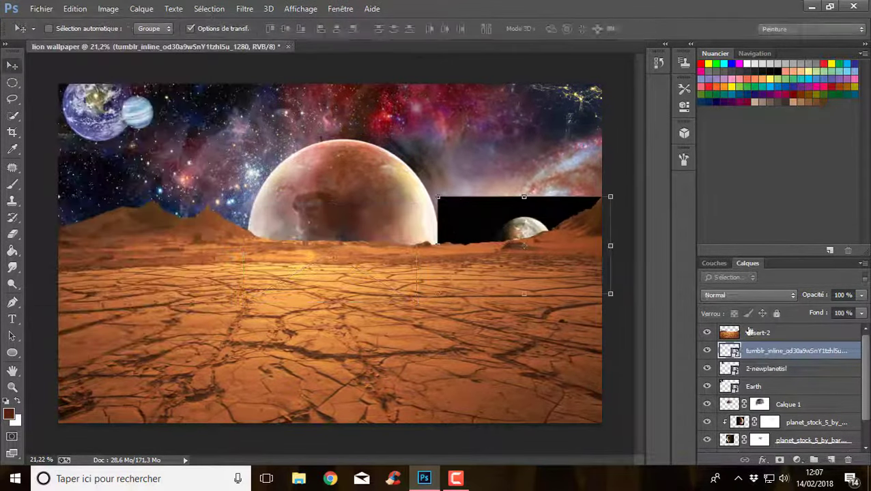
key("Return")
left_click(747, 295)
left_click(720, 108)
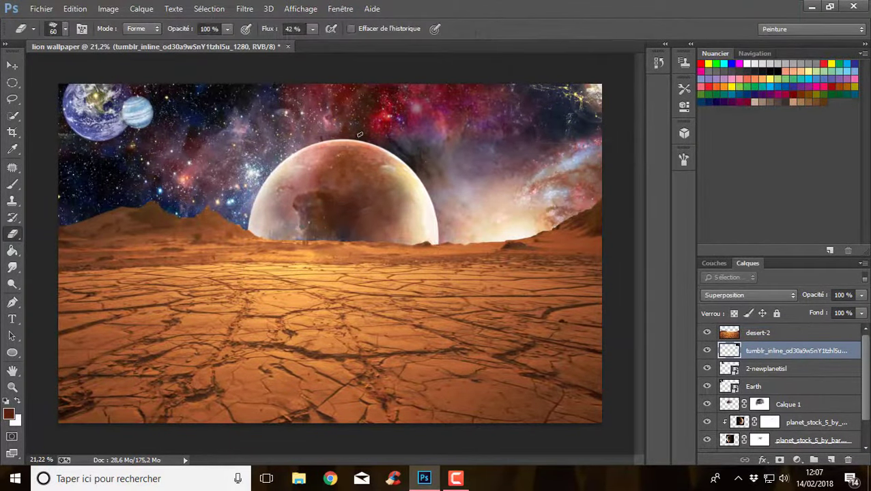
- Place planet_stock_5_by_bareck with a blend mode, then rasterize and duplicate it
left_click(41, 8)
left_click(320, 286)
key("Return")
left_click(747, 295)
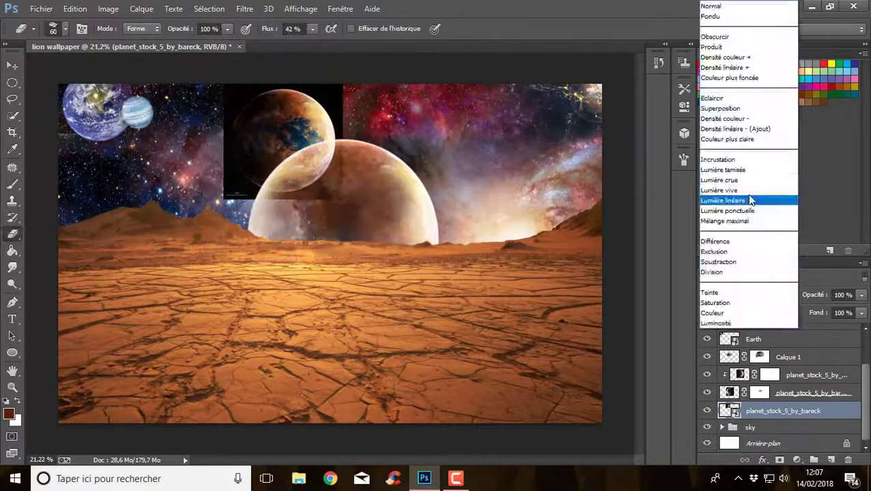
left_click(744, 196)
right_click(785, 412)
left_click(591, 166)
left_click(324, 165)
key("Return")
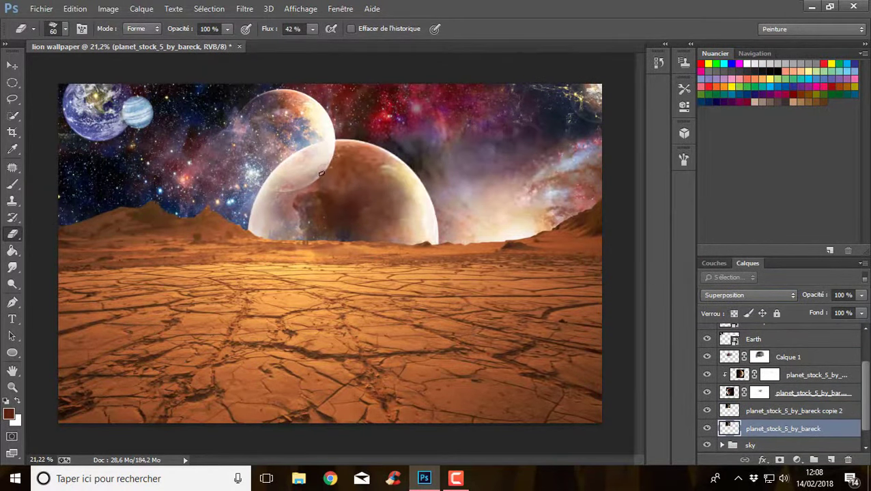
left_click(659, 62)
- Place the alice-nuages clouds and tint them reddish with a clipped brush layer
left_click(783, 428)
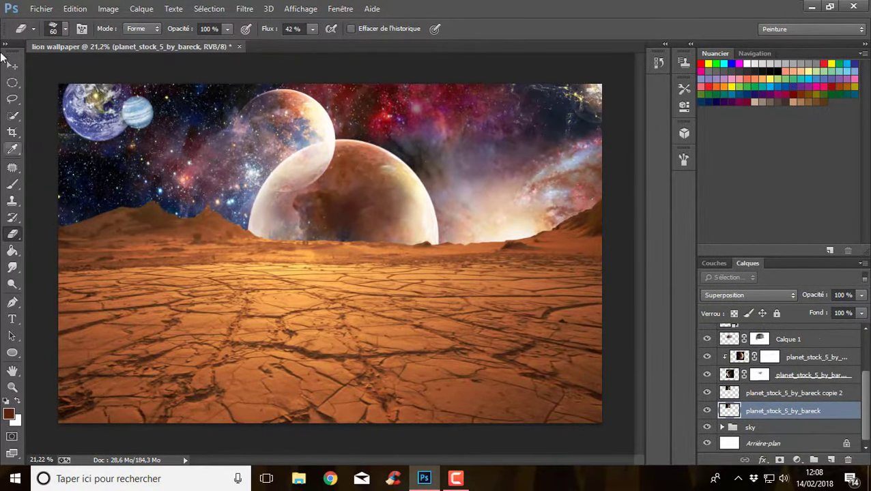
left_click(41, 9)
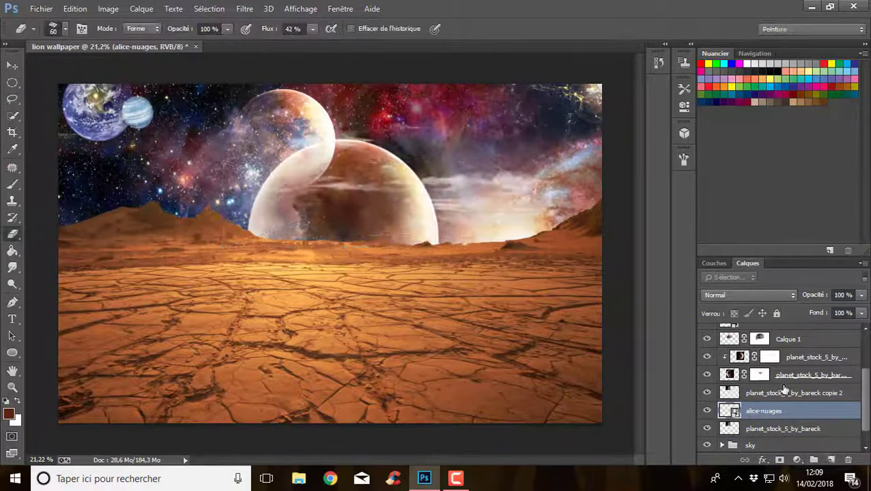
key("ctrl+alt+g")
key("b")
left_click_drag(447, 189, 511, 220)
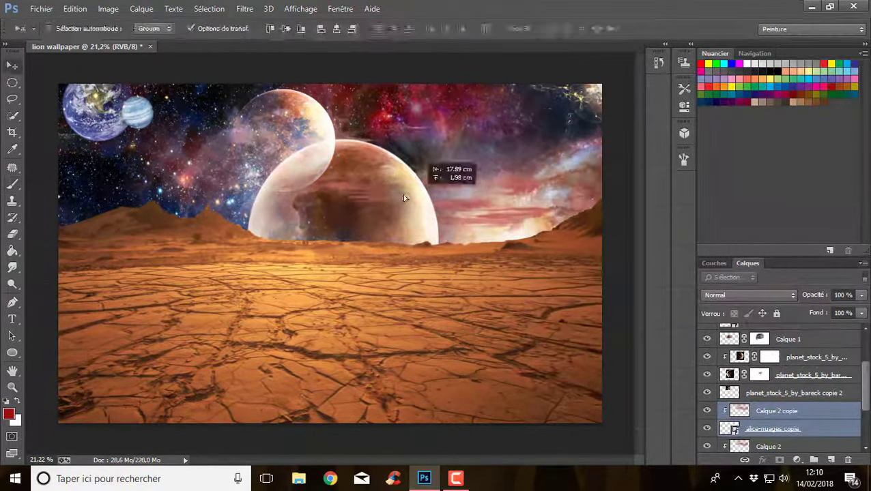
- Resize the duplicated clouds with Free Transform and bring up the Import dialog
key("ctrl+t")
key("Return")
key("ctrl+t")
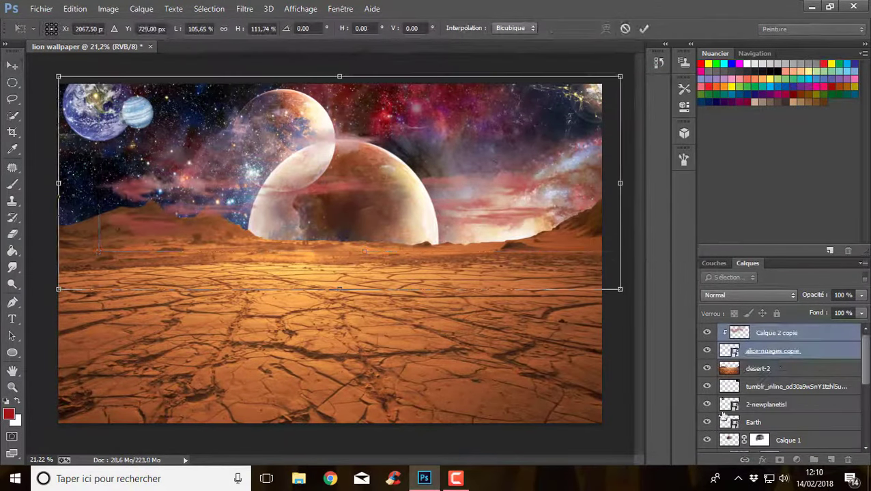
key("Return")
key("b")
left_click(41, 9)
left_click(55, 216)
- Stretch the large-scale universe image over the ground with an inverted mask, then begin placing a light image
scroll(137, 102, "down", 2)
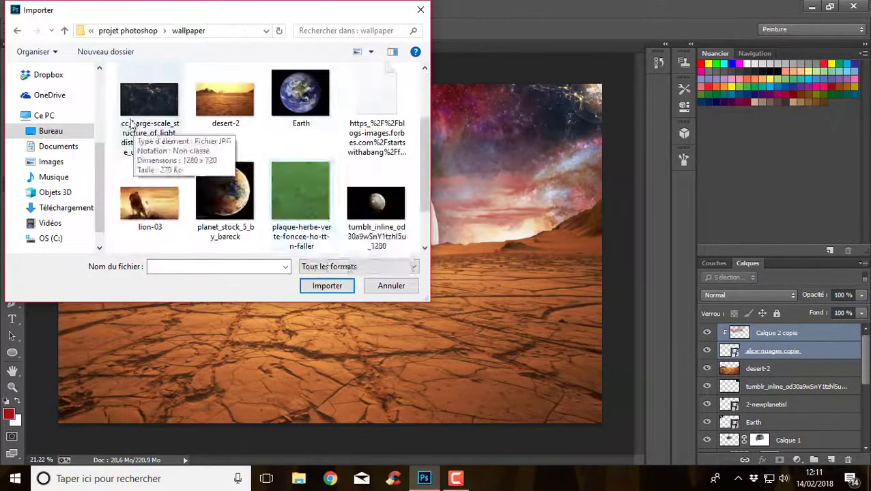
double_click(150, 92)
mouse_move(802, 331)
left_mouse_down()
mouse_move(631, 420)
mouse_move(322, 242)
left_mouse_up()
key("Return")
left_click(780, 461)
key("b")
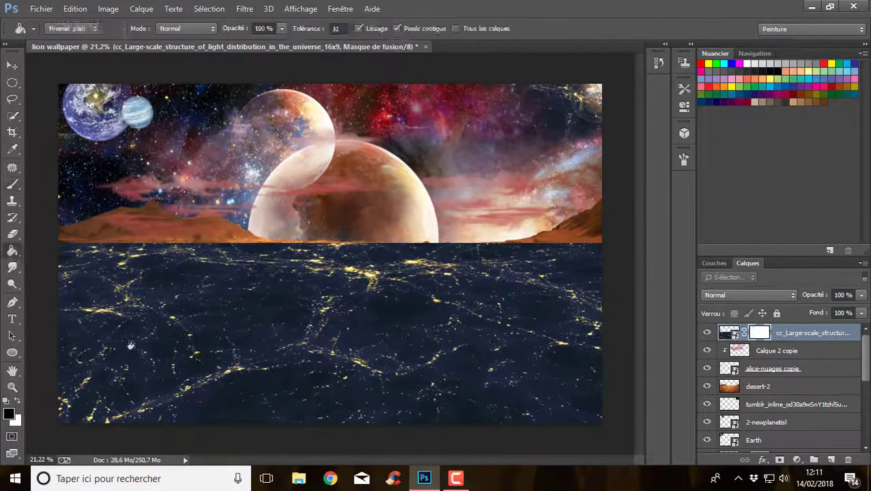
key("ctrl+i")
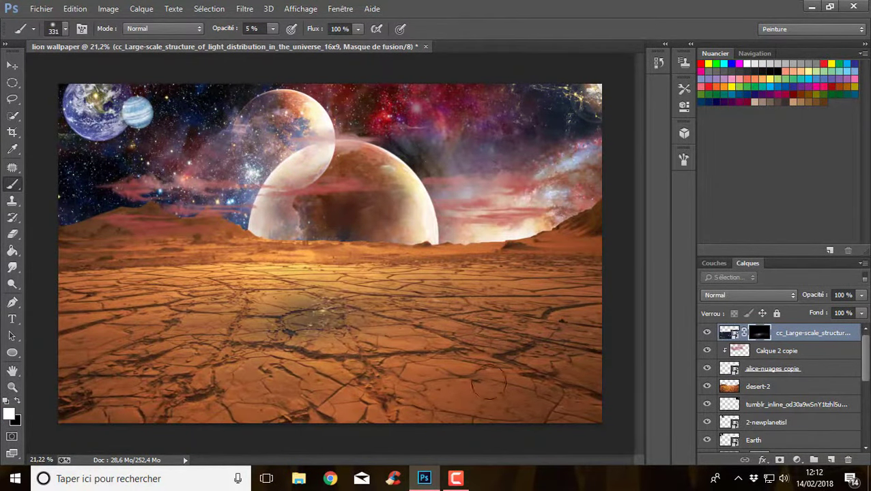
left_click(41, 8)
left_click(55, 216)
- Swap the bright light image for the 2-2-light PNG and scale it into place
double_click(381, 93)
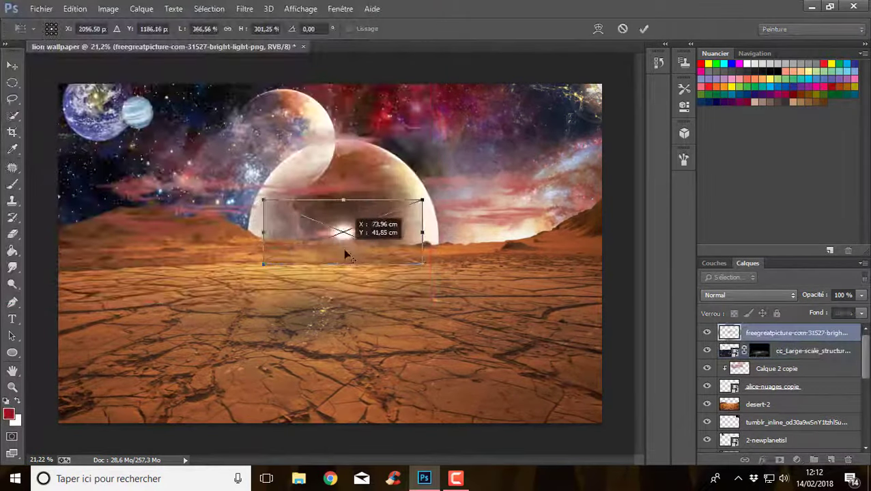
mouse_move(437, 252)
left_mouse_down()
mouse_move(355, 239)
mouse_move(408, 243)
left_mouse_up()
key("Escape")
left_click(40, 8)
left_click(54, 216)
double_click(155, 109)
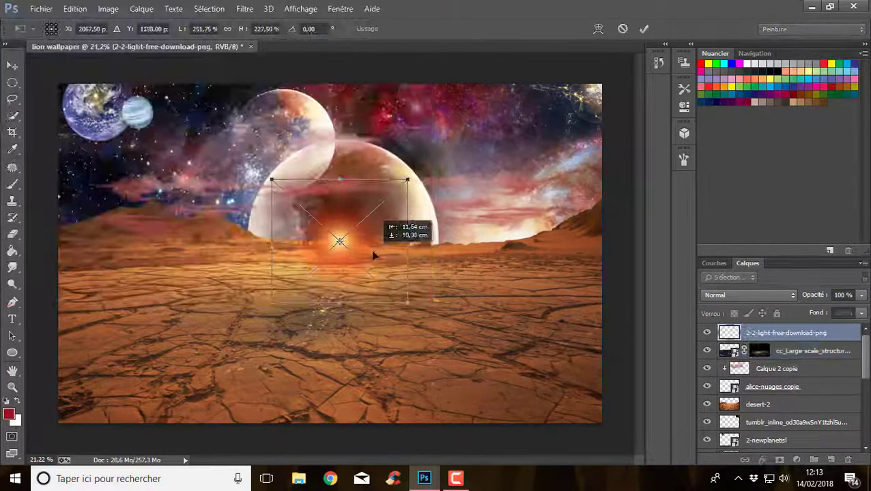
key("Return")
- Duplicate the light layer and shrink the copy onto the horizon
right_click(785, 333)
left_click(450, 81)
key("Return")
key("v")
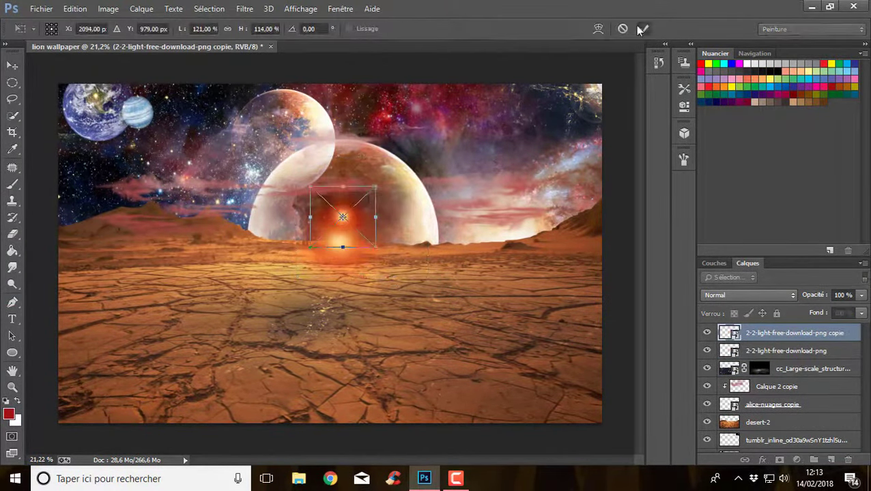
left_click_drag(342, 215, 369, 226)
- Add clipped layers Calque 3 and Calque 4 above the light copy for painting
left_click(831, 460)
key("ctrl+alt+g")
key("b")
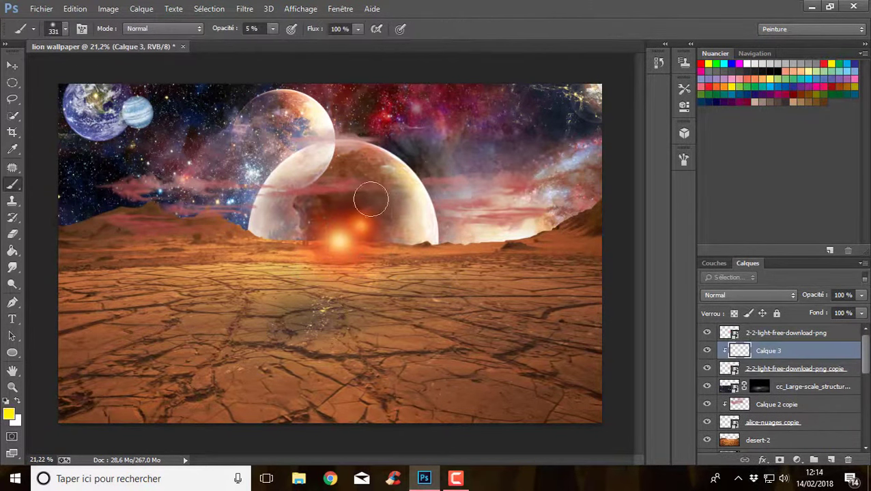
left_click(785, 333)
key("ctrl+shift+alt+n")
key("ctrl+alt+g")
- Paint an orange glow around the sun, then revert it through History
left_click(338, 240, "alt")
left_click_drag(301, 265, 346, 238)
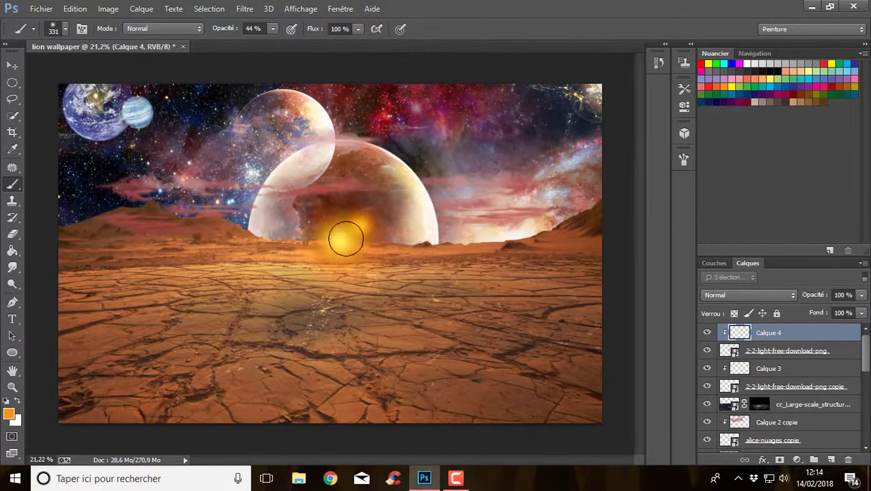
left_click(659, 62)
left_click(555, 97)
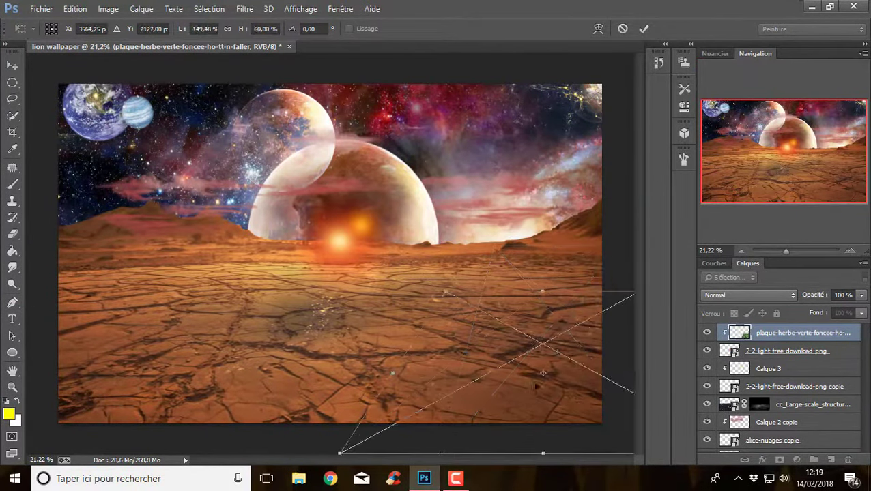
- Add a black mask to the grass layer and brush white at lower right, brush size 374
left_click(779, 460, "alt")
left_click_drag(587, 402, 508, 391)
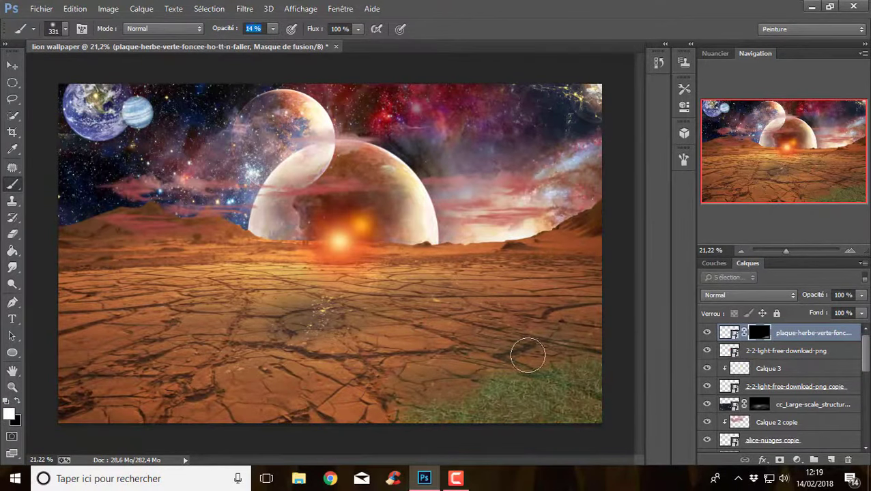
left_click(54, 29)
left_click_drag(32, 72, 34, 72)
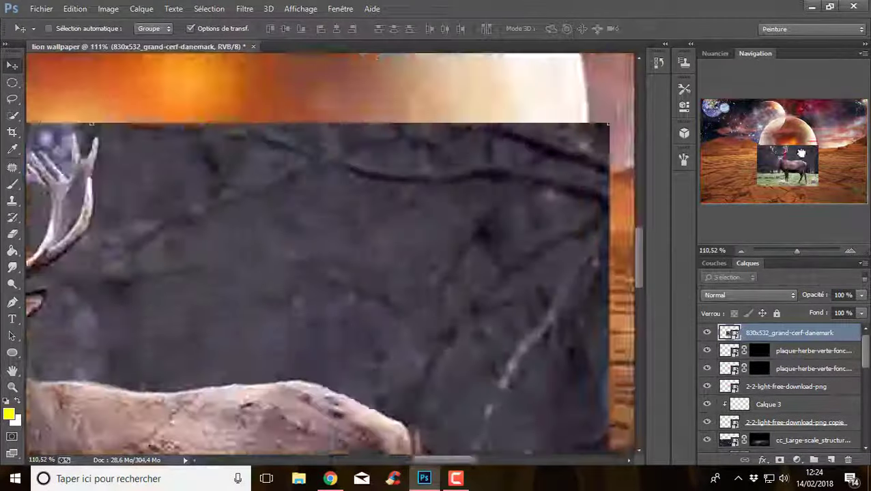
- Quick-select the stag, refining the selection with an 18 px brush
left_click_drag(805, 251, 791, 254)
key("w")
left_click(123, 28)
left_click_drag(259, 198, 417, 327)
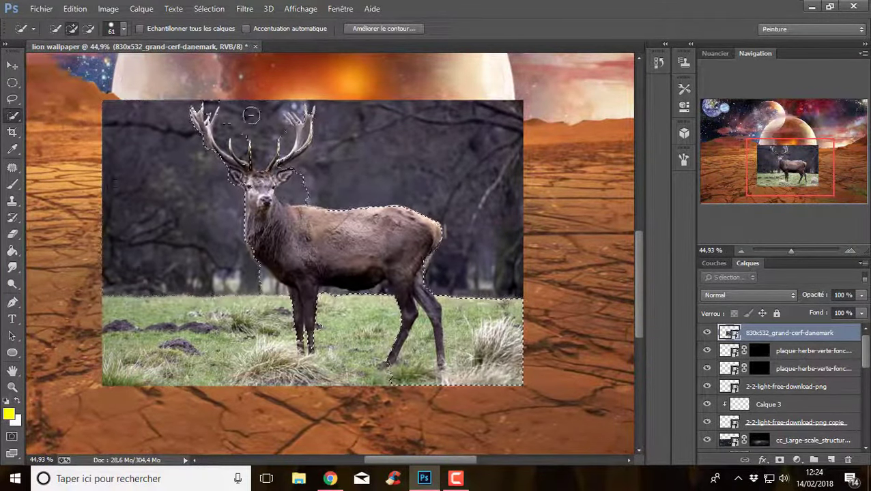
left_click_drag(253, 117, 407, 186)
left_click(123, 28)
left_click(263, 145)
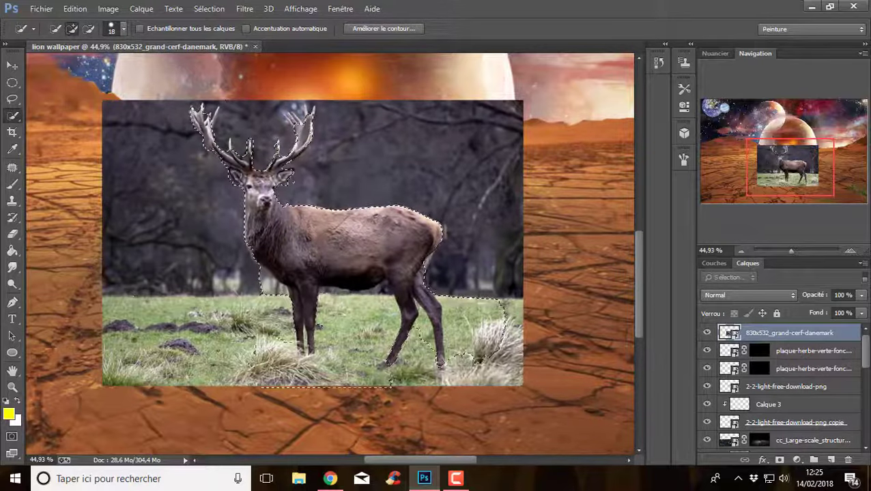
- Invert the selection and erase the dark forest background around the stag
right_click(176, 314)
key("Escape")
scroll(176, 314, "down", 1)
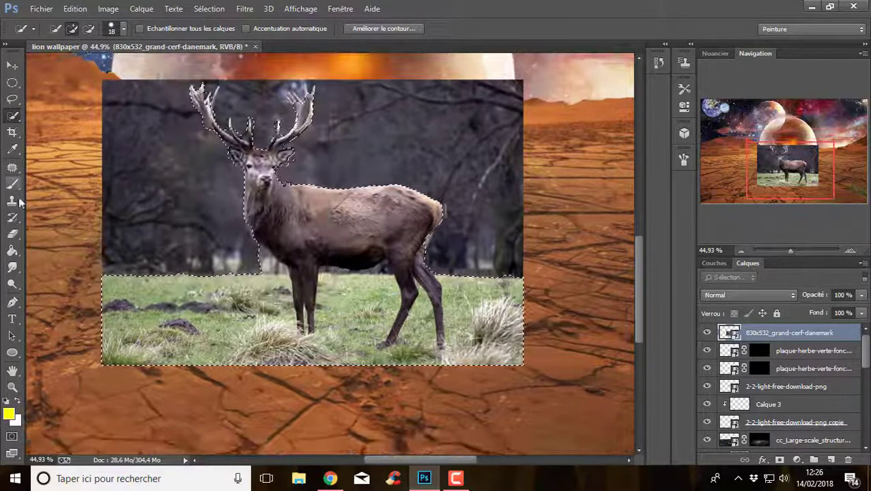
key("e")
mouse_move(111, 81)
left_mouse_down()
mouse_move(108, 260)
mouse_move(308, 116)
mouse_move(478, 238)
left_mouse_up()
key("z")
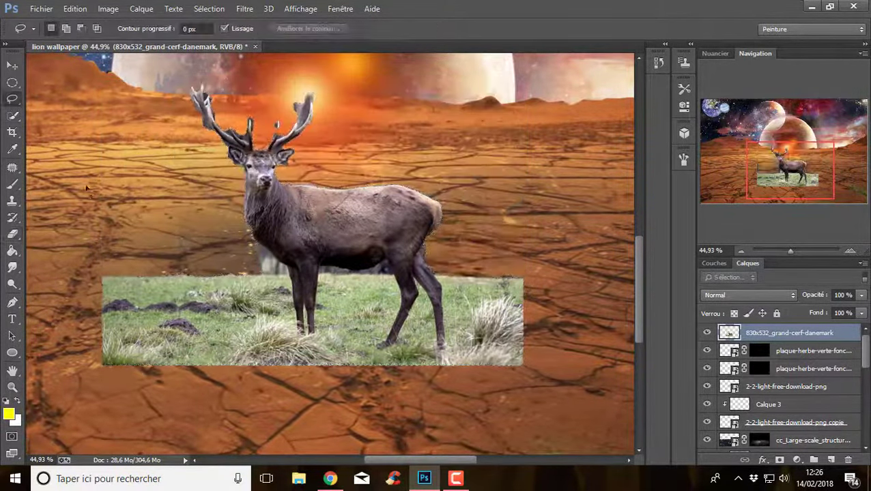
left_click_drag(310, 245, 702, 119)
- Add a mask to the stag layer and fade the grass edges with a brush
scroll(302, 172, "down", 3)
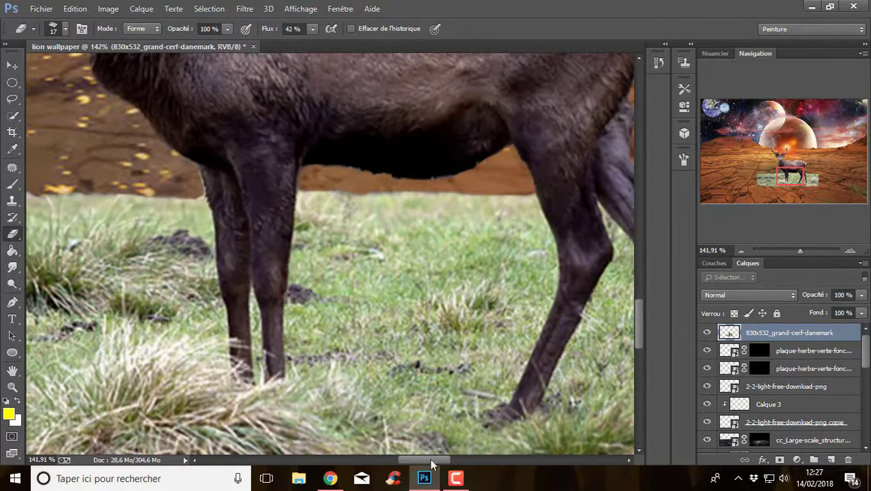
scroll(356, 232, "up", 5)
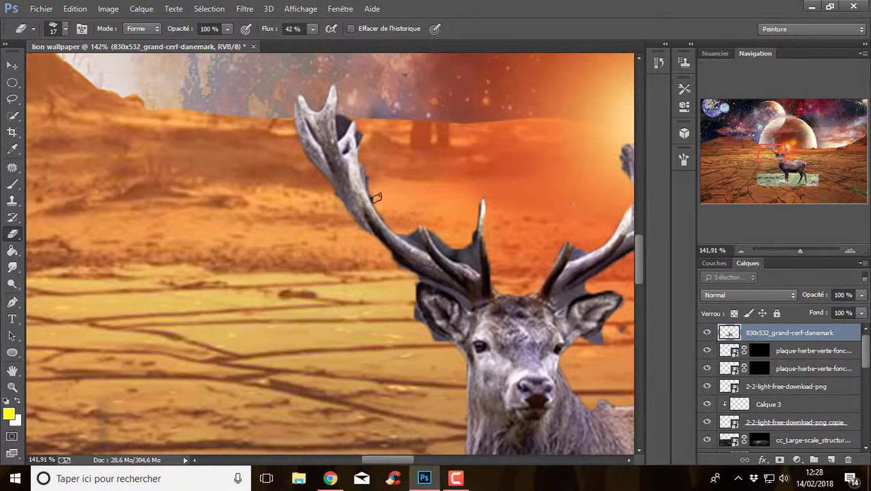
scroll(366, 342, "right", 5)
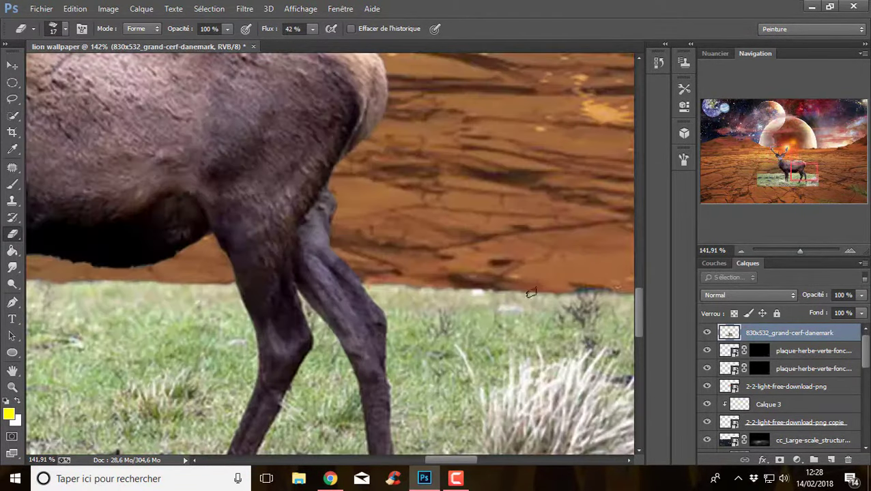
left_click_drag(800, 252, 787, 251)
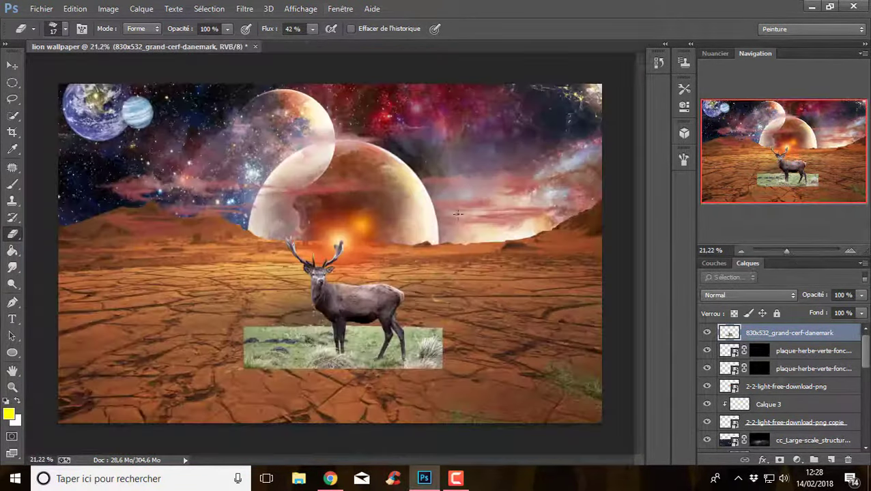
left_click(779, 460)
left_click(53, 29)
key("b")
left_click_drag(246, 342, 436, 382)
- Paint out the grass around the stag's legs on its mask
scroll(341, 355, "up", 5)
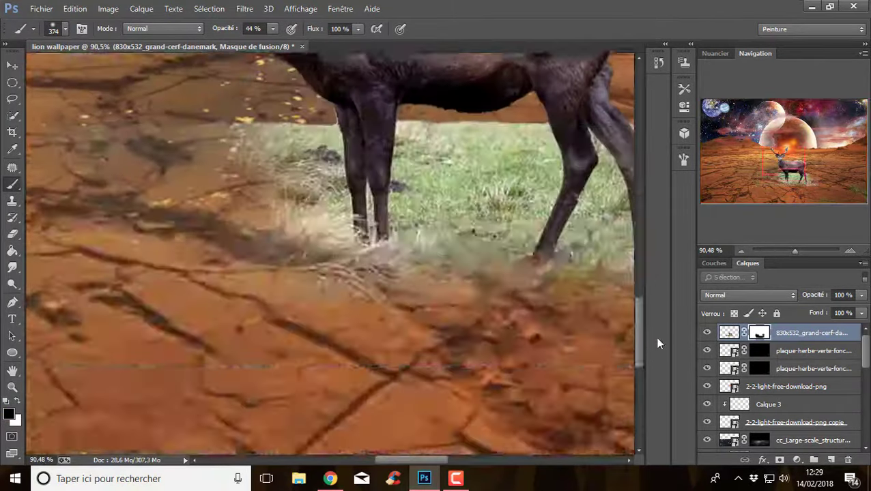
right_click(478, 199)
left_click_drag(321, 211, 234, 376)
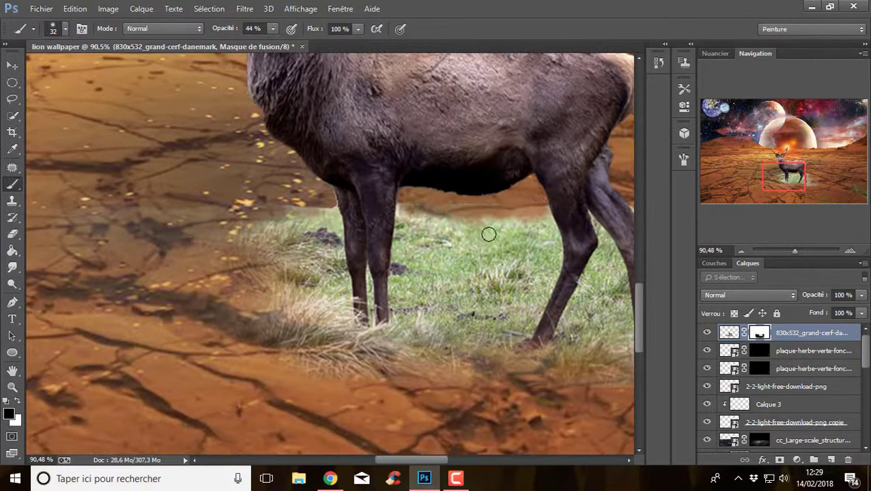
scroll(539, 259, "right", 5)
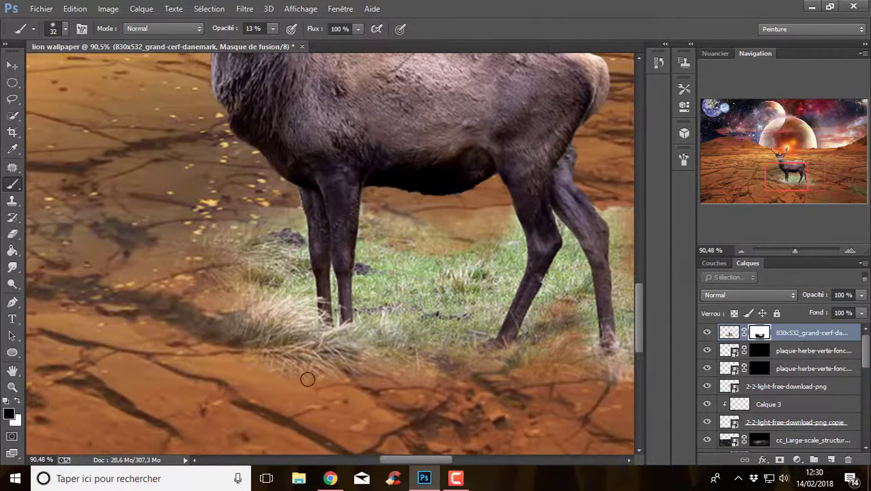
left_click_drag(795, 252, 787, 251)
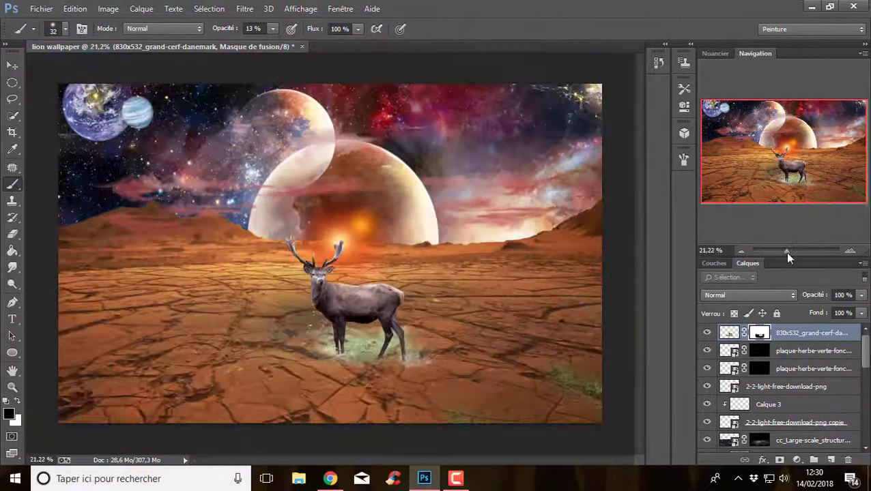
scroll(785, 382, "down", 1)
- Fill the plaque-herbe layer mask with the Paint Bucket and set up a soft brush
left_click(762, 354)
key("v")
left_click_drag(478, 328, 385, 324)
key("g")
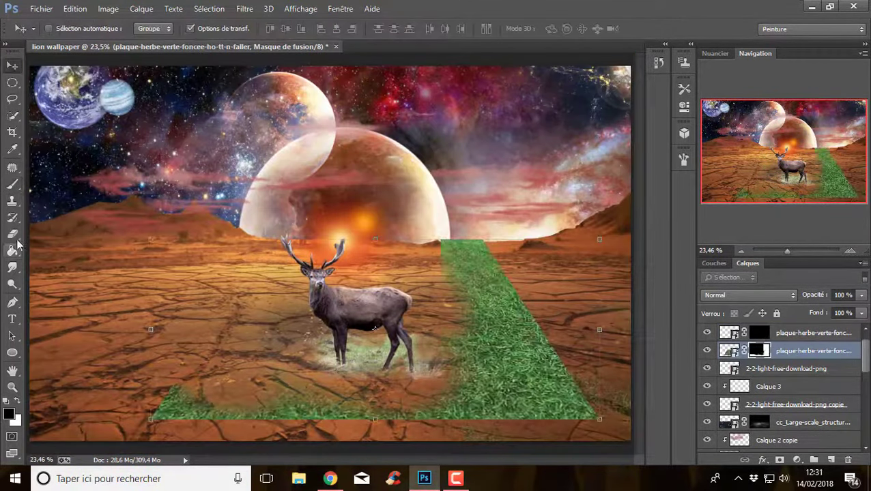
left_click(471, 361)
key("z")
key("g")
left_click(478, 273)
key("b")
left_click(64, 29)
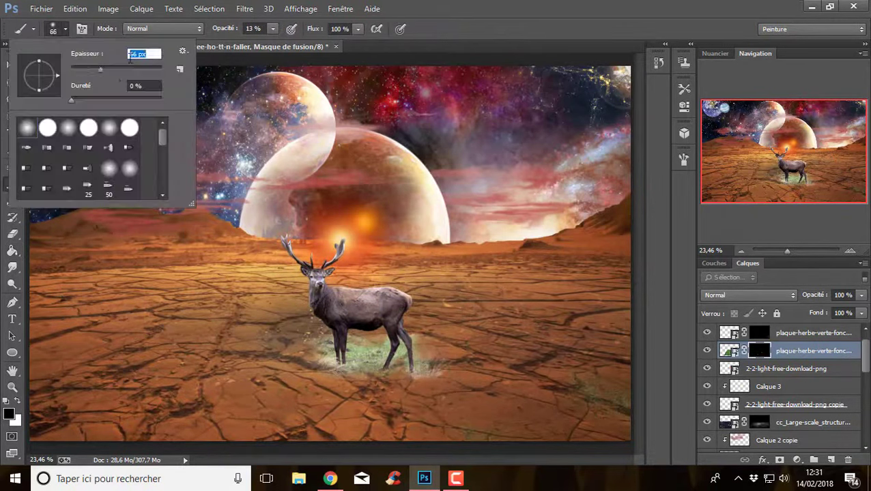
left_click(19, 402)
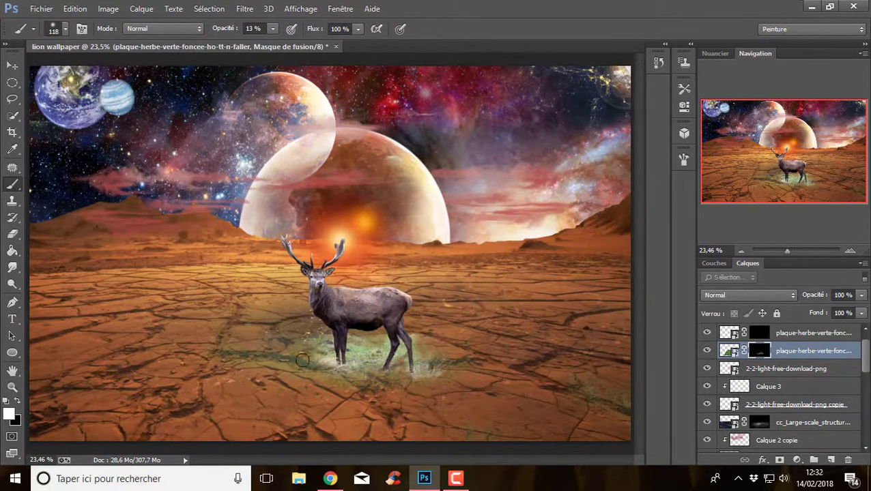
- Scale and skew the stag copy flat onto the ground as a shadow
key("v")
left_click(398, 345, "ctrl")
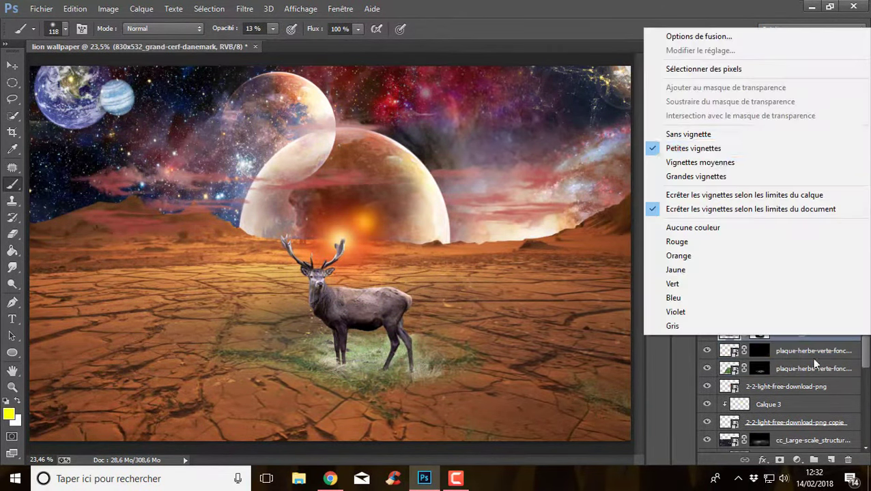
mouse_move(234, 235)
left_mouse_down()
mouse_move(260, 237)
mouse_move(239, 338)
left_mouse_up()
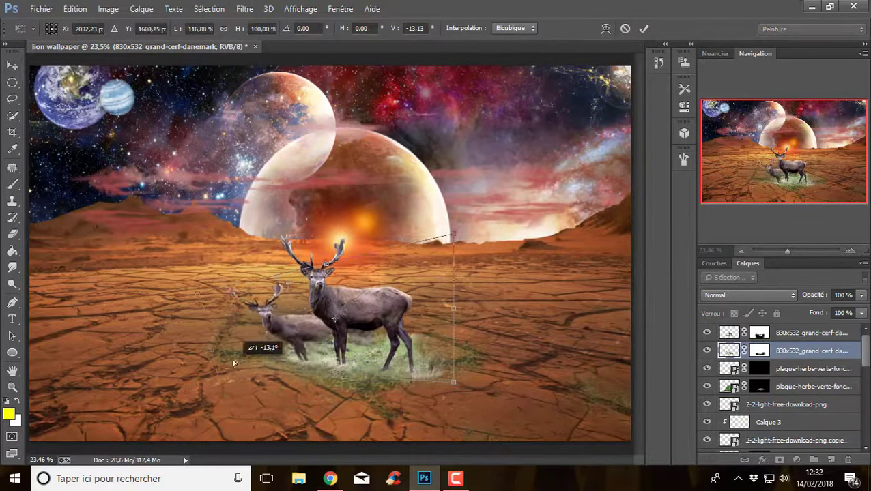
right_click(366, 112)
left_click(398, 169)
left_click_drag(303, 389, 324, 352)
scroll(802, 176, "down", 2)
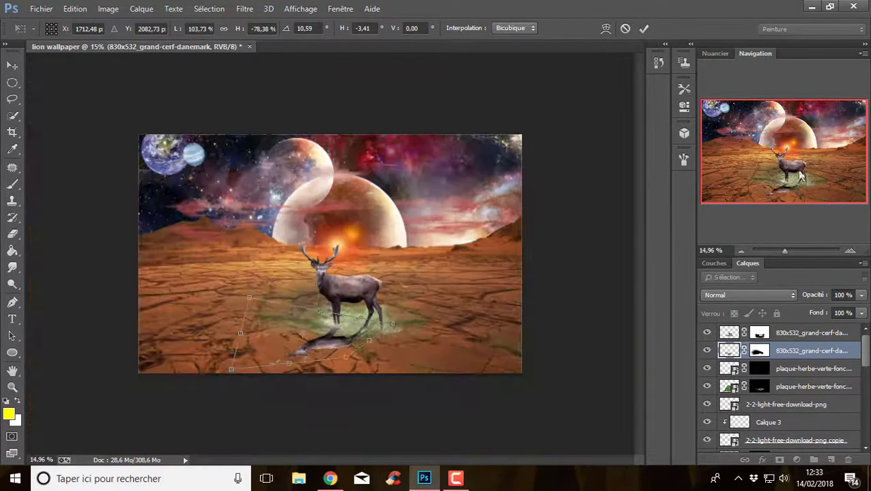
key("ctrl+shift+alt+n")
- Add a masked layer and paint away the dark patch near the grass edge
key("b")
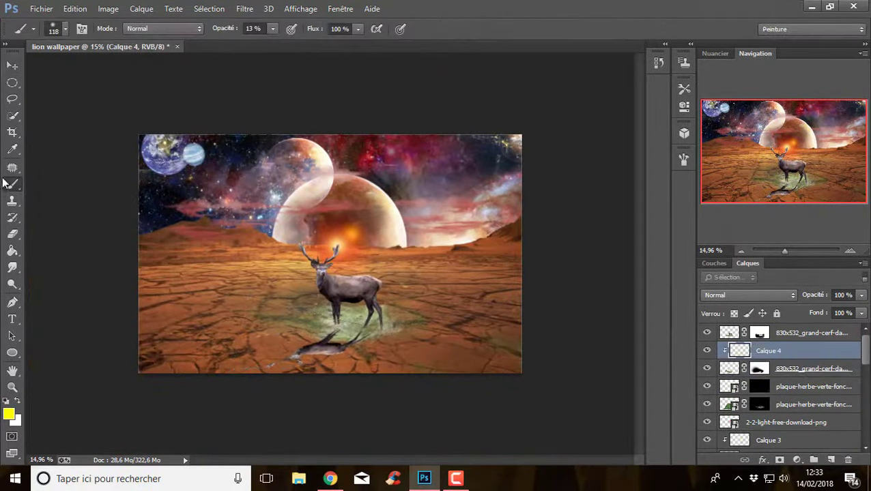
key("d")
left_click(754, 53)
scroll(300, 348, "up", 5)
key("x")
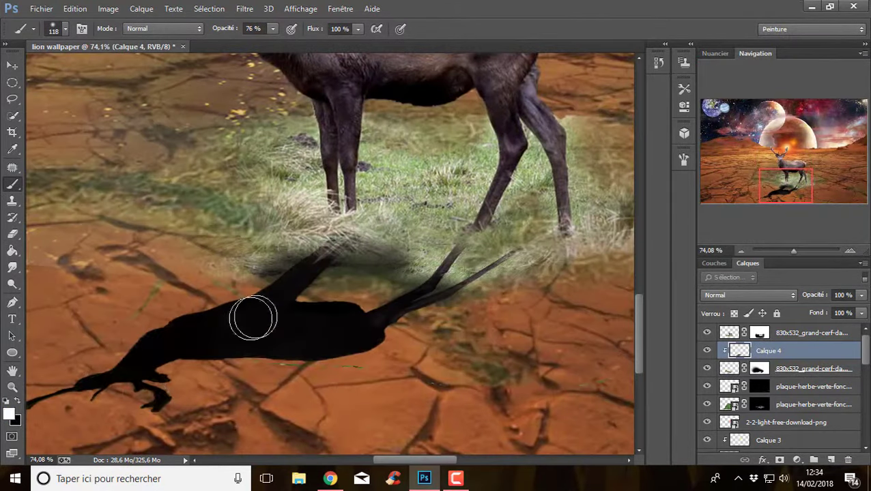
left_click_drag(423, 266, 245, 266)
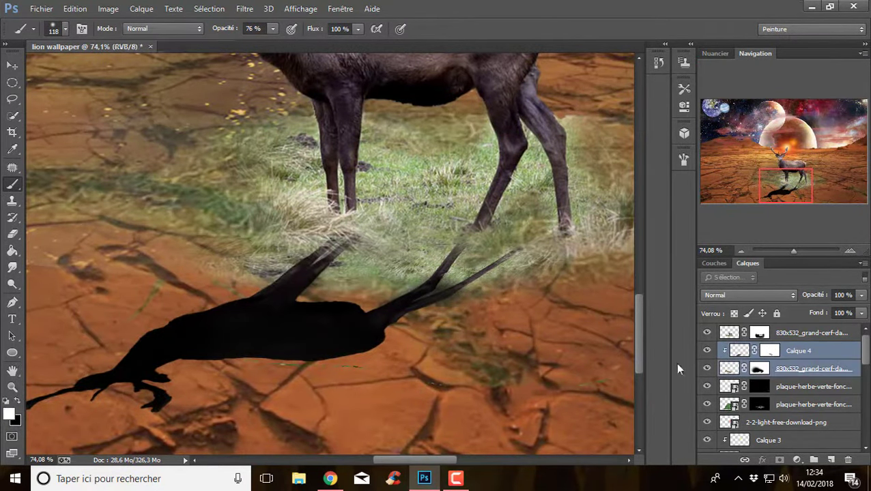
- Fade the shadow with a large low-opacity eraser, then duplicate the top stag layer
left_click(791, 354)
scroll(165, 415, "left", 5)
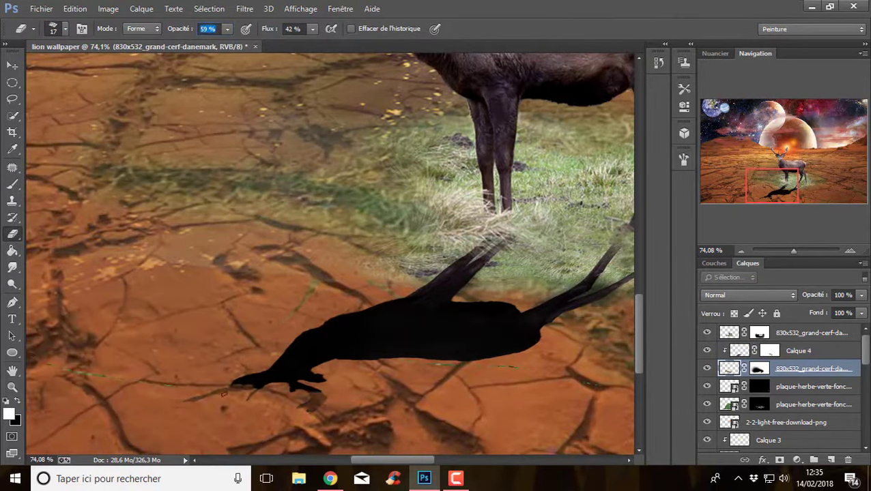
left_click_drag(228, 29, 205, 28)
left_click(64, 28)
mouse_move(307, 362)
left_mouse_down()
mouse_move(444, 306)
mouse_move(447, 242)
left_mouse_up()
left_click_drag(478, 341, 389, 282)
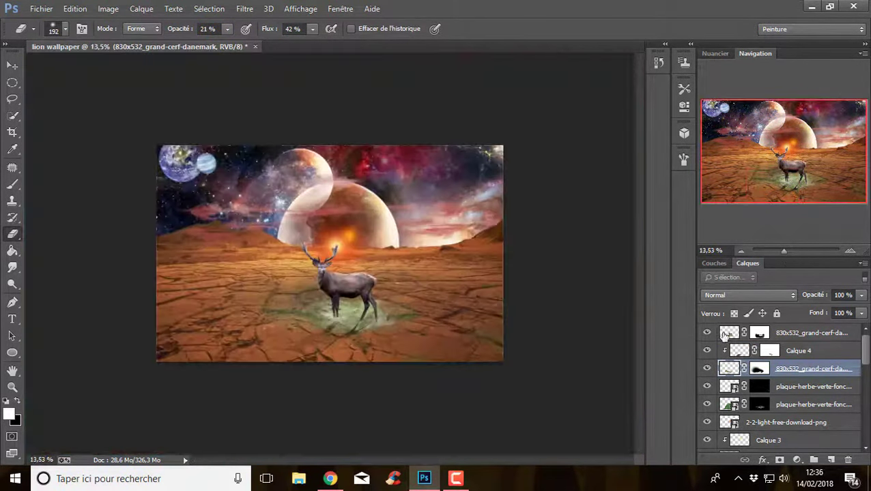
left_click(726, 334)
key("ctrl+j")
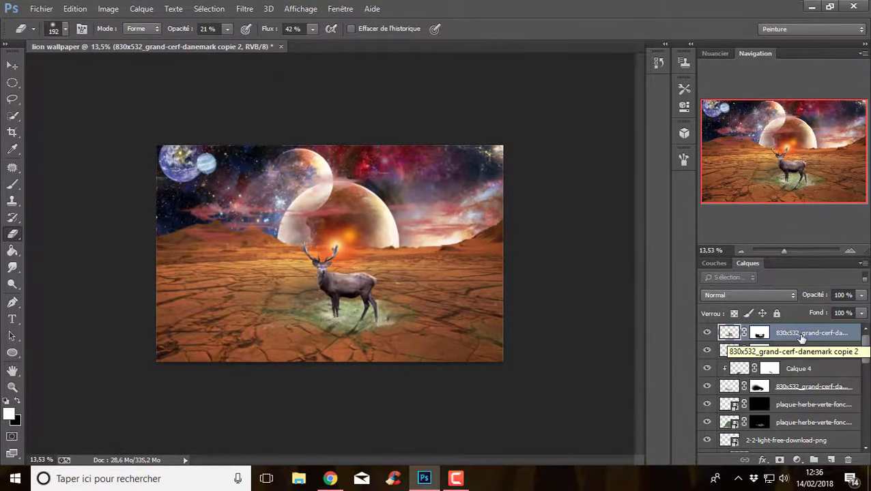
- Smear the stag copy to the right with the Liquify filter
key("ctrl+plus")
key("ctrl+shift+x")
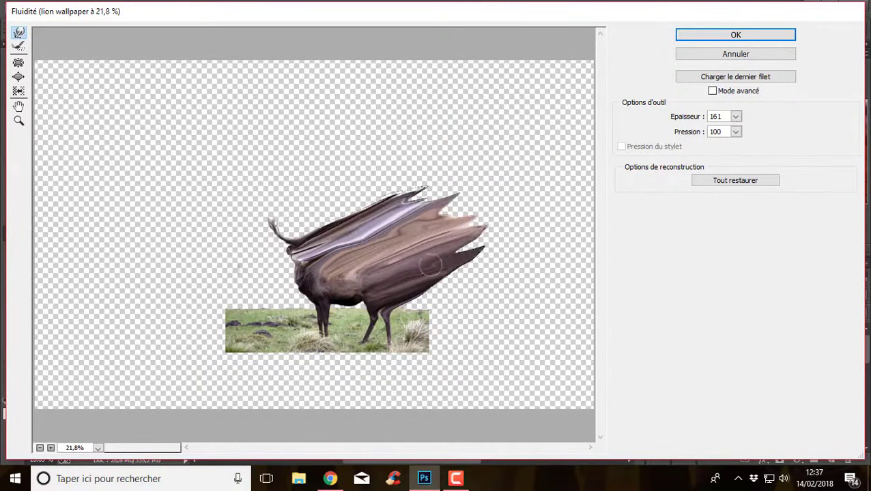
key("Return")
- Add a mask to the warped copy and fill it black to hide it
left_click(707, 350)
left_click(780, 461)
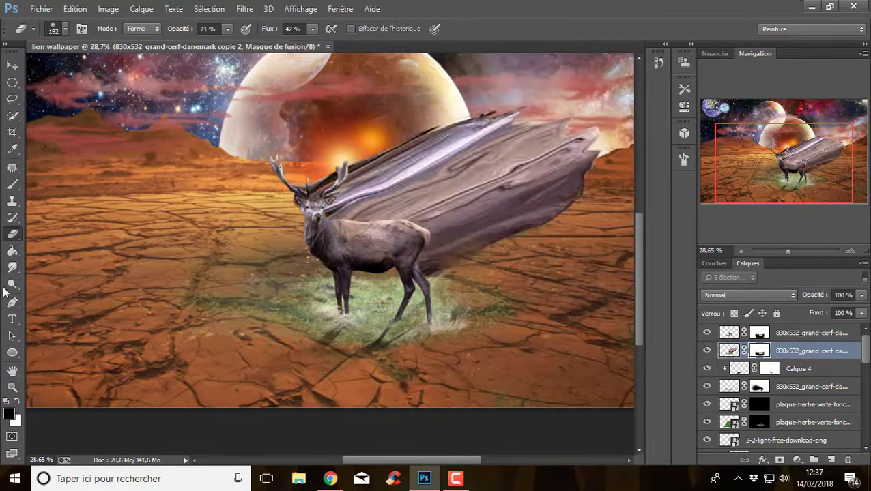
left_click(461, 254)
key("b")
left_click(272, 28)
- Paint white with a scatter brush on the warped copy's mask to reveal dispersing particles
key("alt+bracketright")
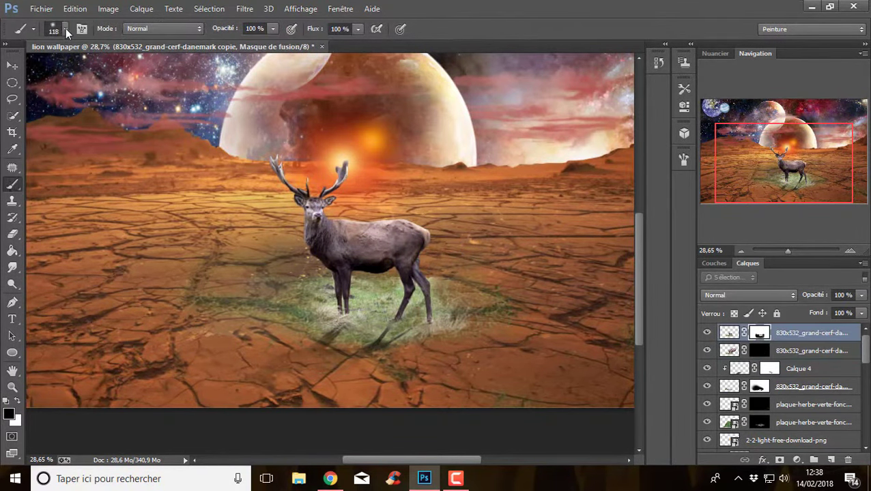
left_click(66, 28)
key("ctrl+plus")
key("ctrl+plus")
key("ctrl+plus")
scroll(365, 243, "right", 5)
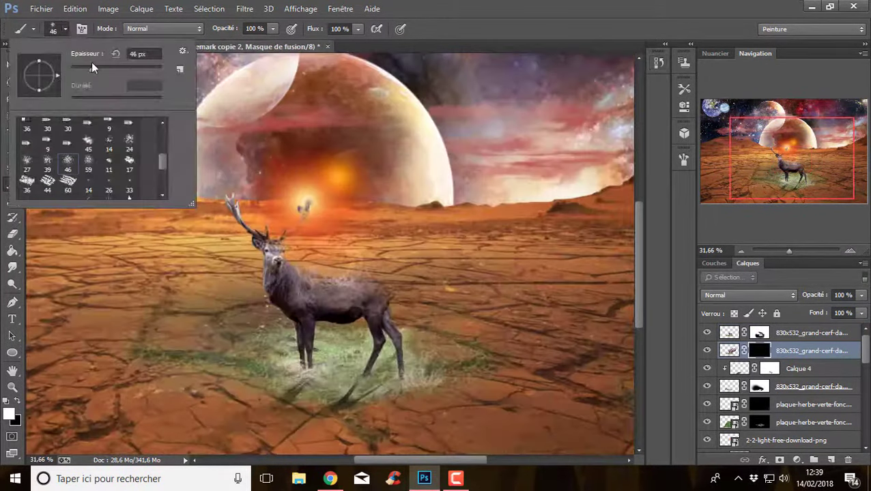
left_click_drag(92, 65, 109, 66)
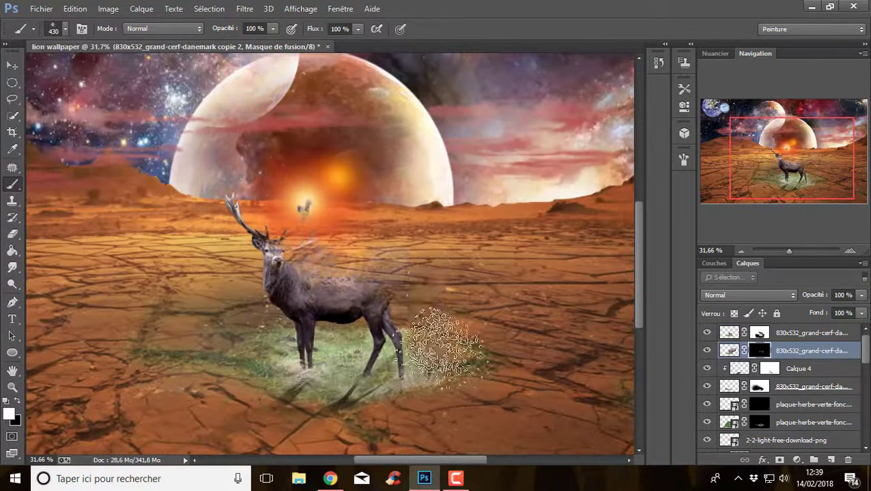
left_click_drag(273, 226, 382, 219)
left_click_drag(518, 259, 497, 319)
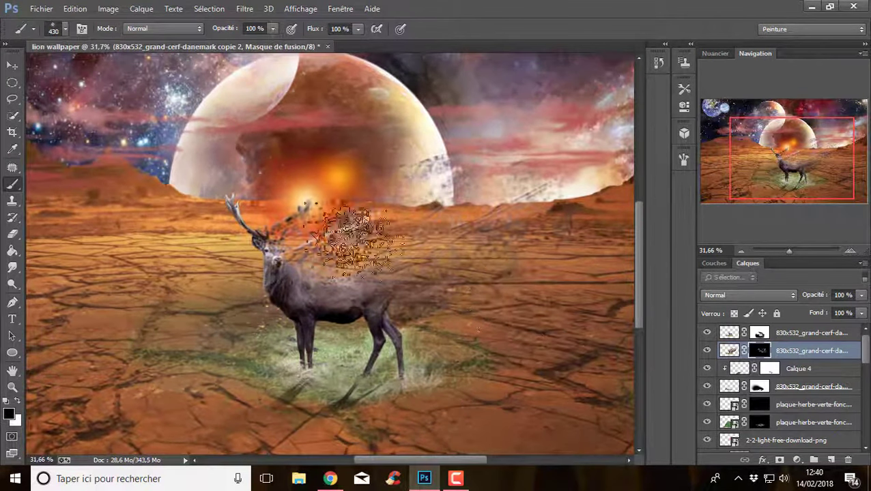
scroll(496, 321, "down", 3)
- Switch to a different scatter brush, swap colours, and view the whole composition
left_click(55, 28)
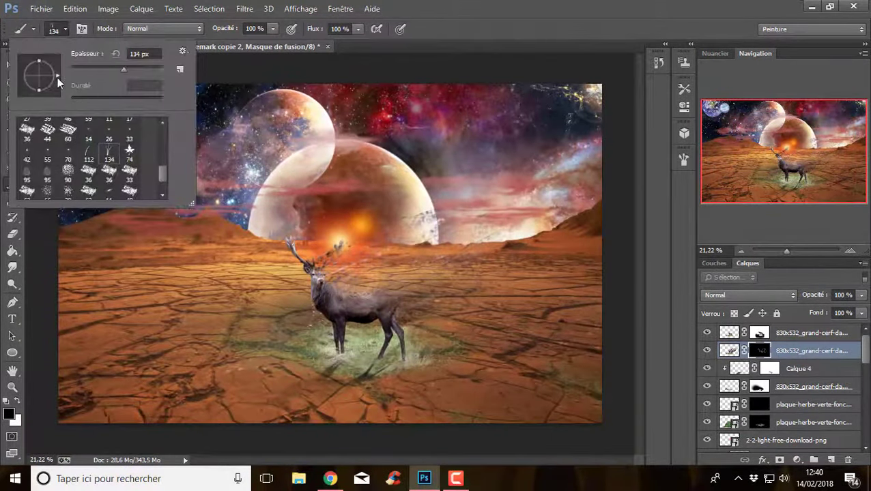
left_click(18, 403)
left_click(55, 29)
left_click(352, 280)
scroll(397, 281, "up", 2)
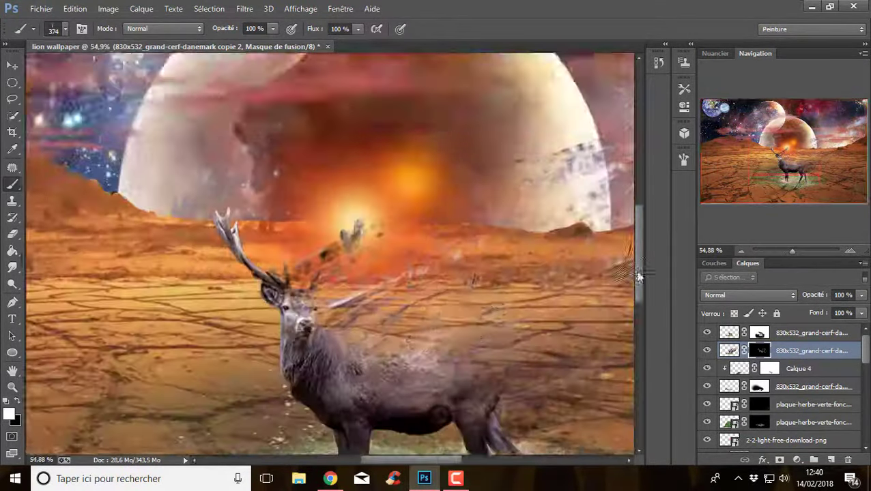
scroll(444, 266, "up", 2)
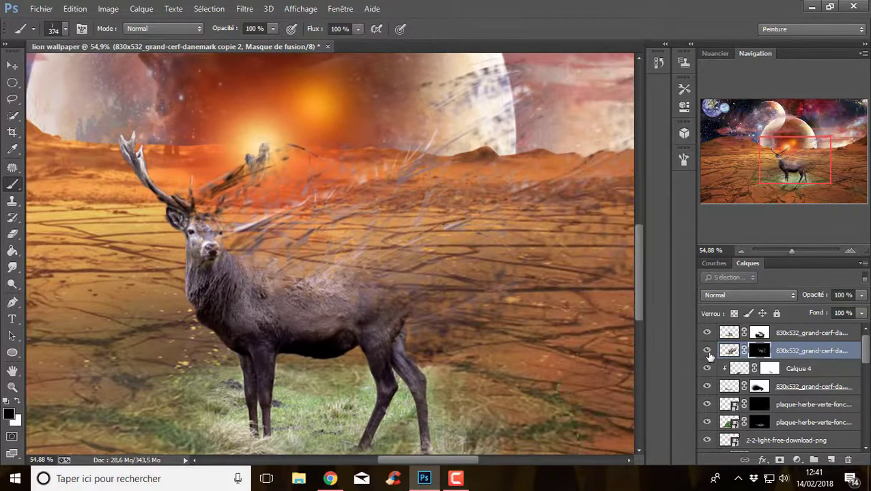
left_click_drag(792, 250, 786, 251)
- Add clipped layer Calque 5 with red as the colour at low brush opacity
key("ctrl+alt+shift+n")
key("ctrl+alt+g")
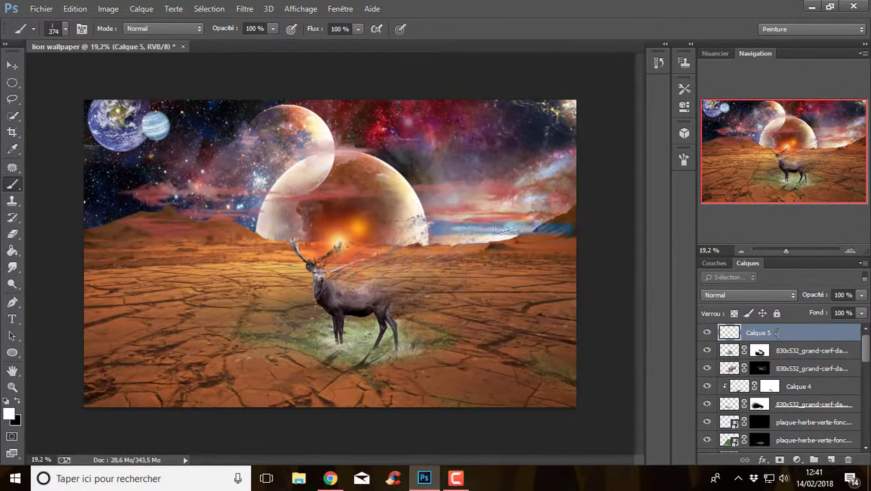
left_click(714, 54)
left_click(824, 63)
left_click(272, 29)
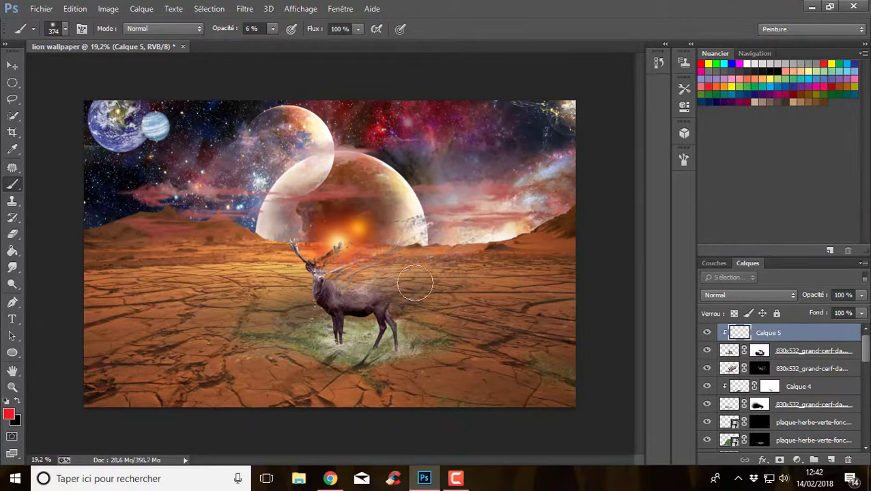
- Duplicate and clip the red tint layer, paint reddish across the stag's back, and open Fichier > Importer
key("ctrl+j")
key("ctrl+[")
key("ctrl+[")
left_click(755, 53)
mouse_move(786, 250)
left_mouse_down()
mouse_move(795, 250)
mouse_move(786, 251)
left_mouse_up()
key("ctrl+alt+g")
left_click(715, 53)
left_click_drag(358, 280, 411, 303)
key("alt+]")
key("alt+]")
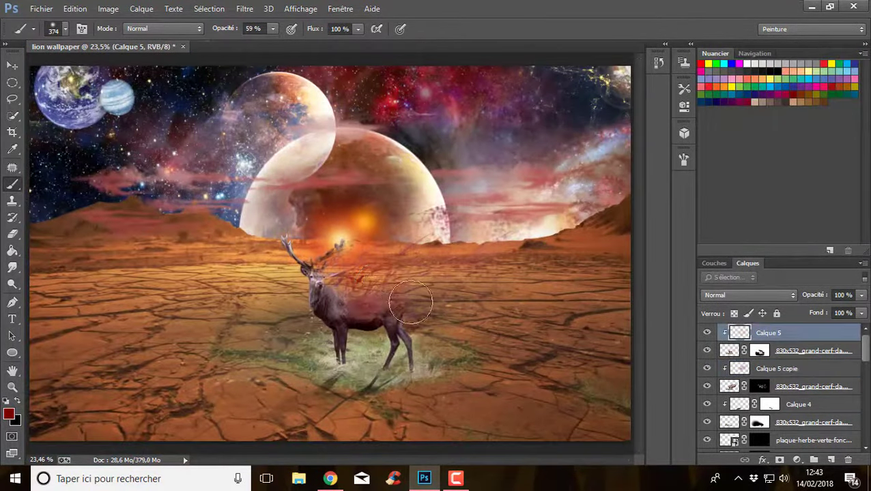
left_click(755, 54)
left_click_drag(787, 251, 770, 254)
- Browse the resource and nature image folders for import, then cancel without importing
left_click(41, 8)
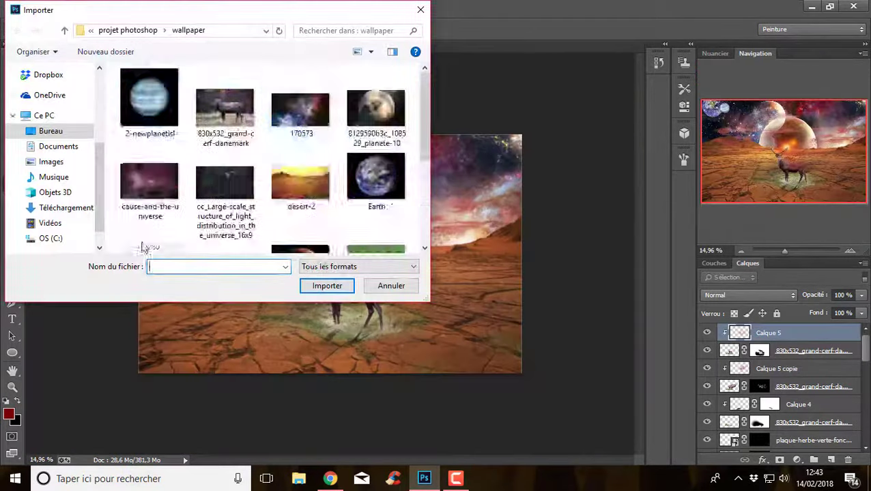
left_click(150, 25)
double_click(175, 78)
double_click(205, 110)
key("Escape")
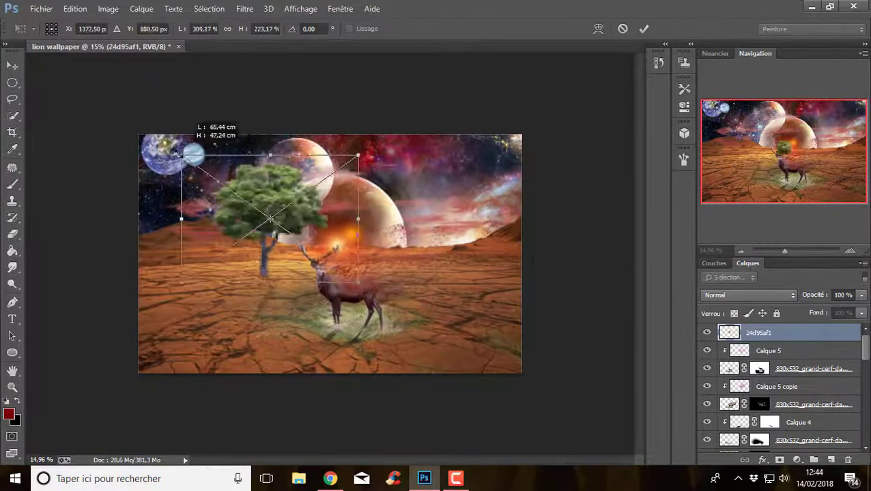
key("Return")
key("ctrl+z")
- Place the tree image and move it to the scene's left edge
left_click(41, 9)
left_click(68, 145)
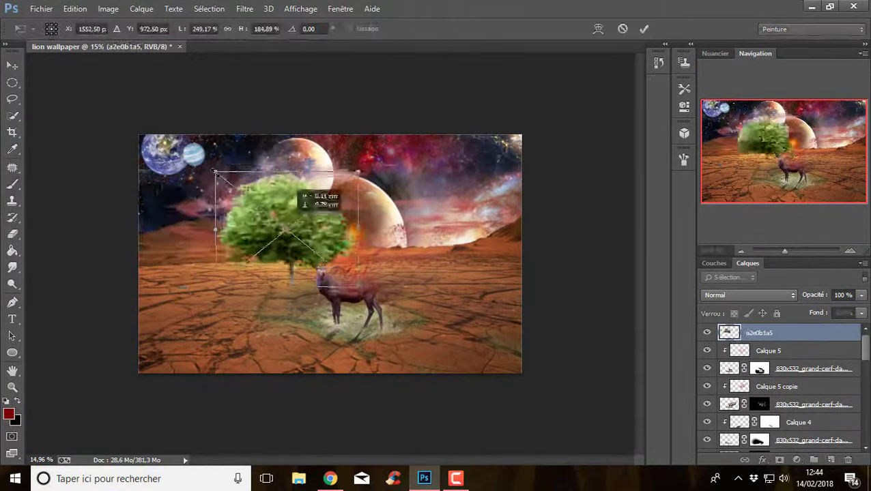
left_click_drag(215, 174, 136, 194)
right_click(768, 332)
left_click(450, 80)
- Rotate and resize a copy of the tree and move it into the lower-left foreground
key("ctrl+t")
right_click(205, 244)
mouse_move(82, 198)
left_mouse_down()
mouse_move(42, 184)
mouse_move(81, 179)
left_mouse_up()
left_click_drag(102, 307, 100, 302)
right_click(209, 237)
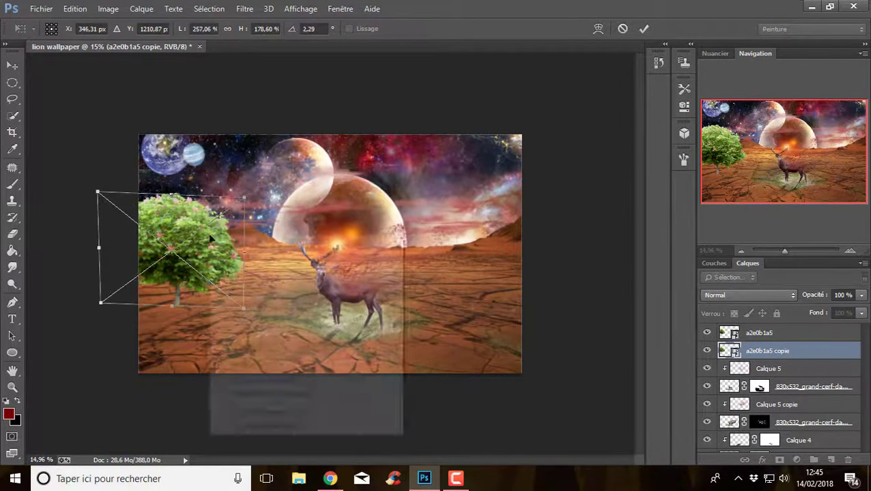
left_click_drag(210, 237, 233, 225)
left_click_drag(132, 196, 261, 298)
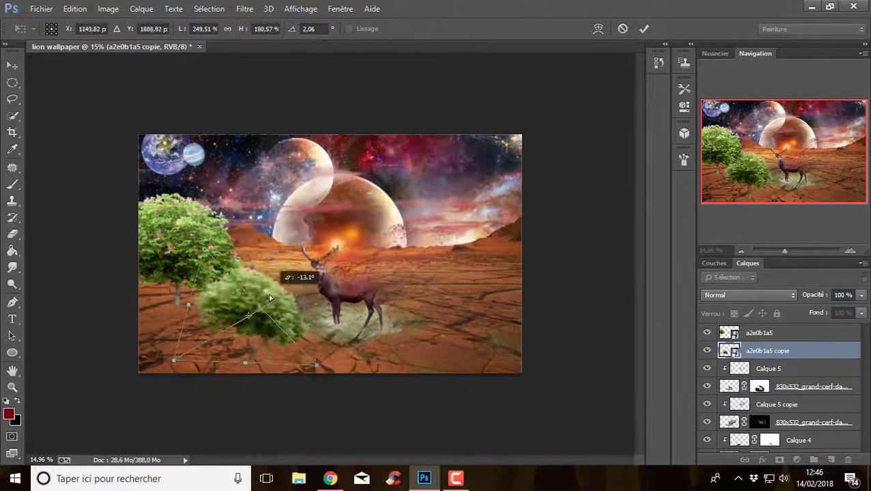
right_click(266, 103)
left_click(643, 29)
- Stretch the tree copy over the lower-left corner and paint a soft black shadow at its base
key("ctrl+t")
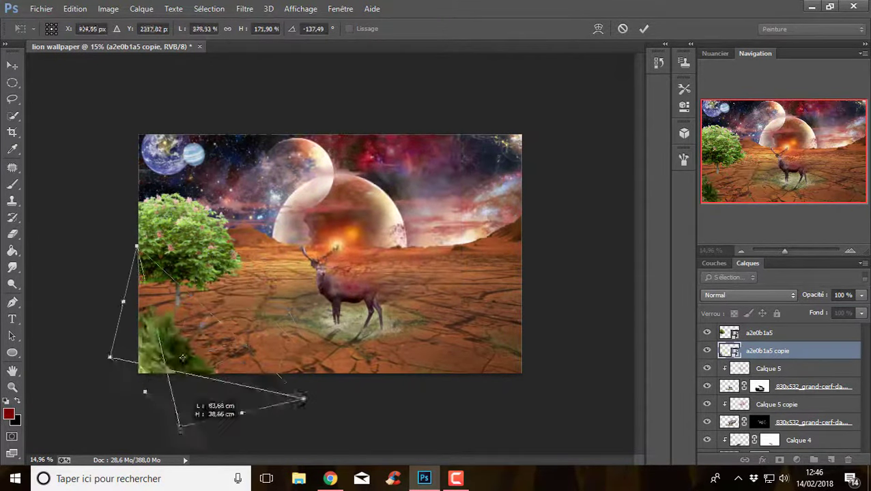
left_click_drag(205, 402, 153, 356)
key("Return")
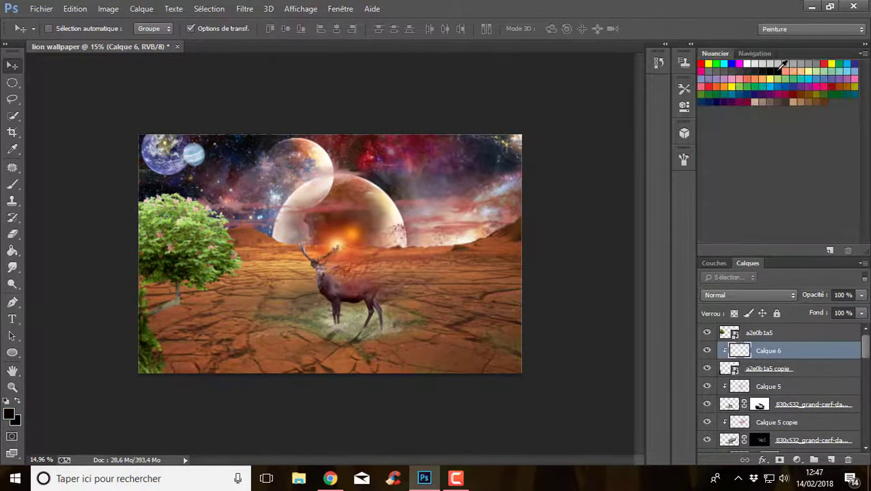
key("b")
left_click_drag(157, 294, 138, 372)
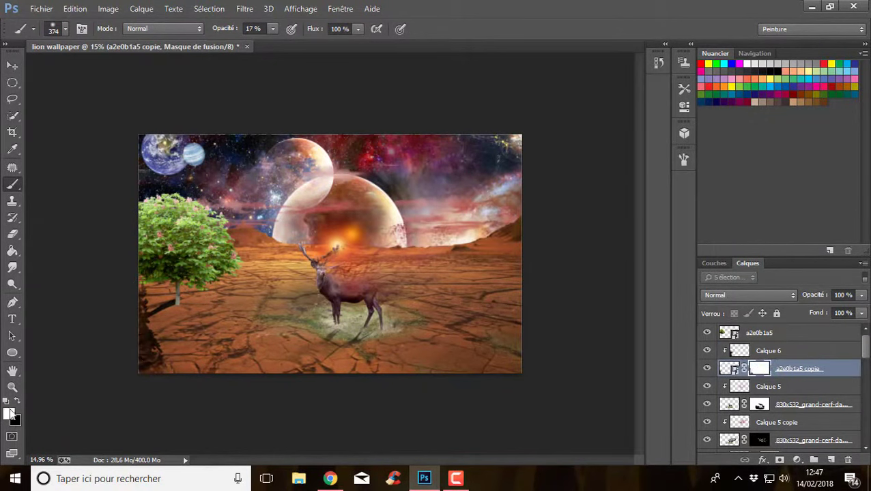
- Touch up the tree's ground shadow and add a new layer clipped to the tree
left_click_drag(150, 320, 146, 328)
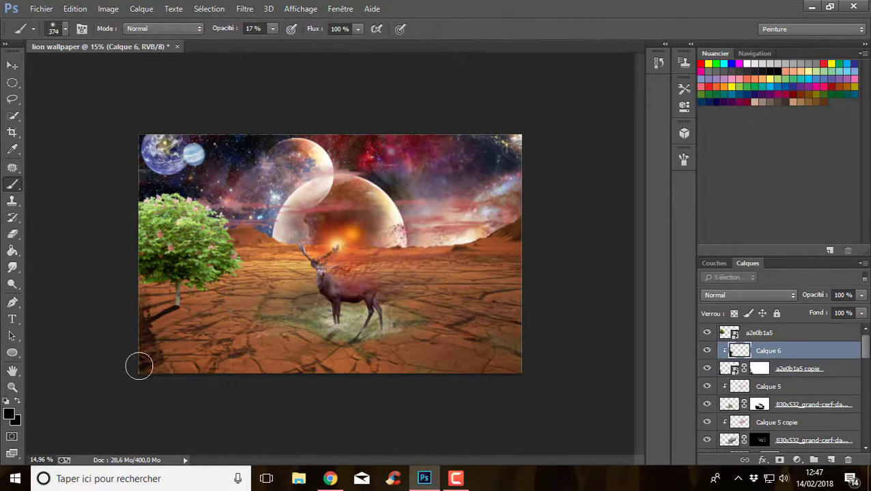
key("ctrl+z")
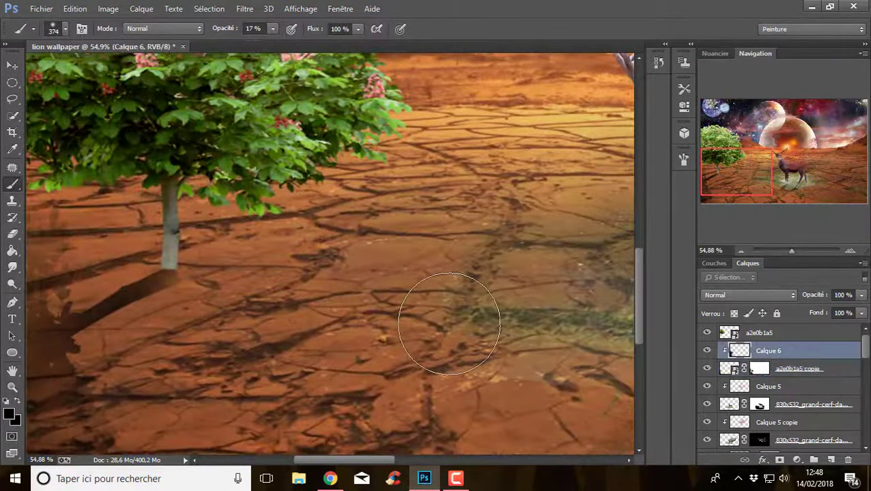
left_click(767, 370)
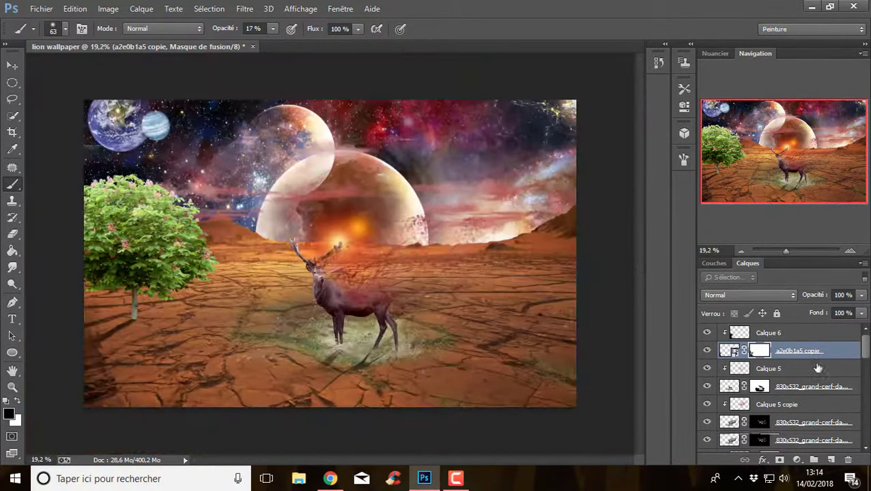
right_click(784, 333)
left_click(466, 232)
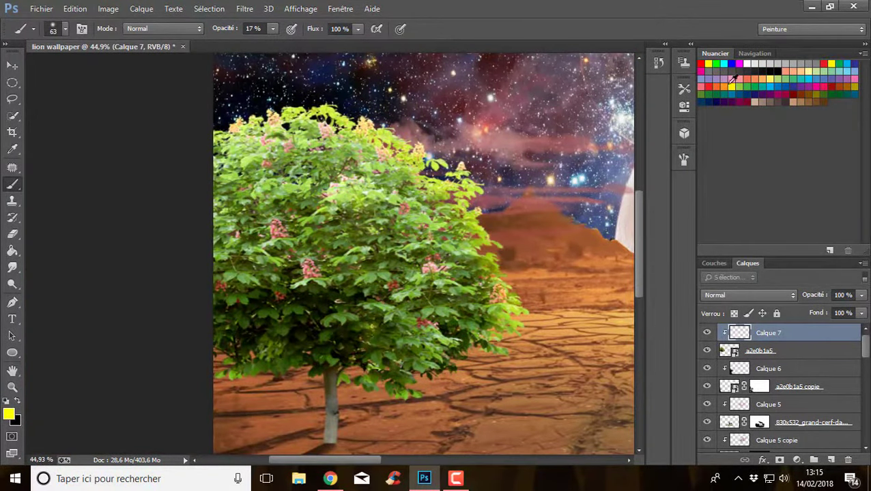
key("e")
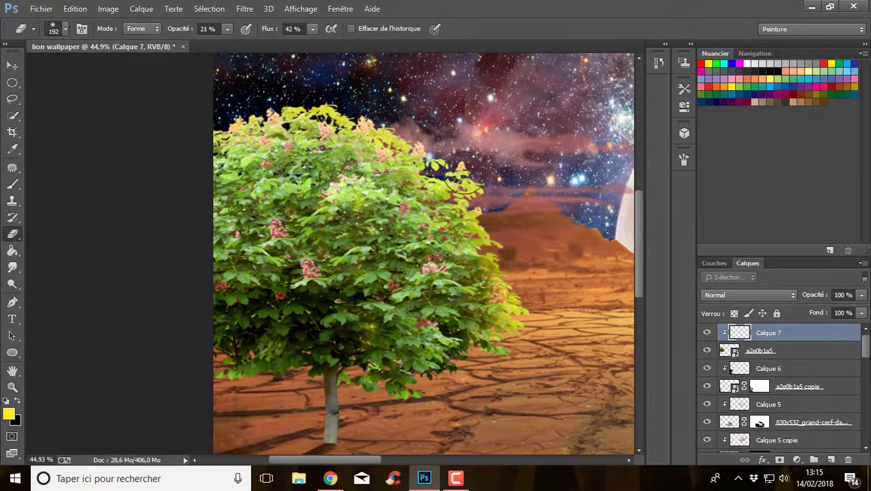
- Add an orange Solid Color fill layer with an inverted mask that hides it
left_click(796, 460)
left_click(725, 181)
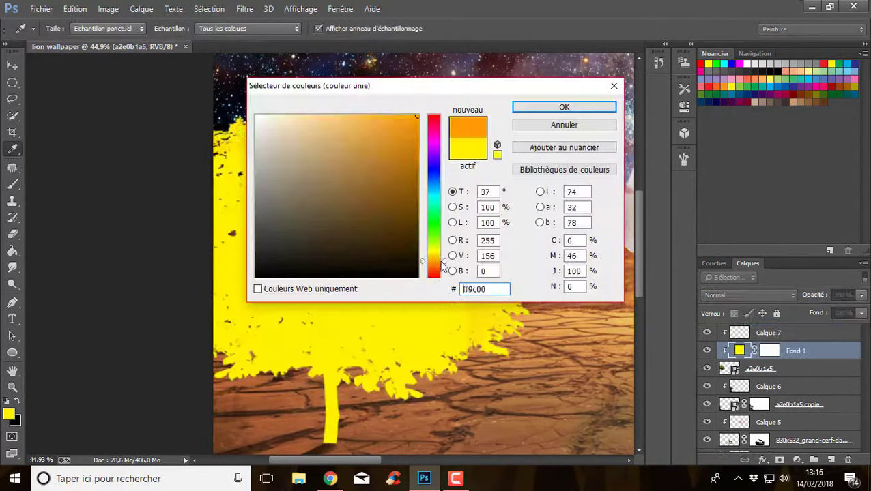
left_click(564, 107)
key("ctrl+i")
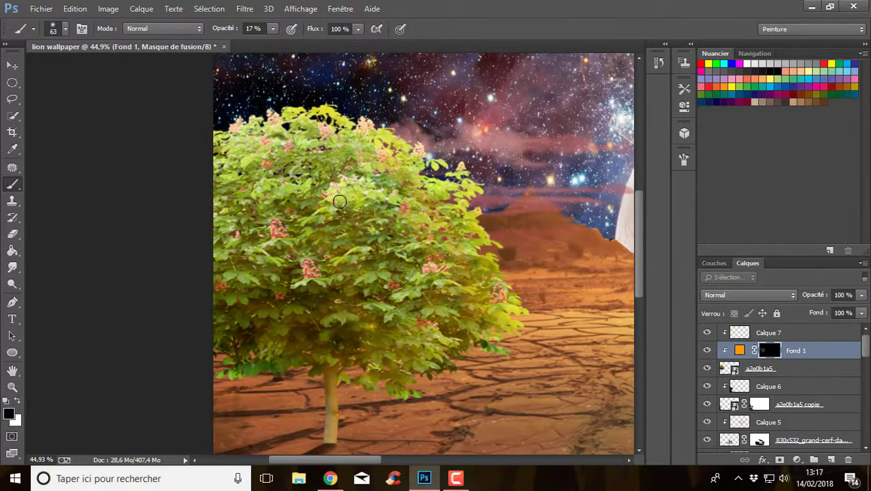
left_click(754, 53)
key("ctrl+0")
scroll(785, 382, "down", 1)
- Select Calque 5 copie and make all the other layers visible again
left_click(771, 386)
left_click(707, 386, "alt")
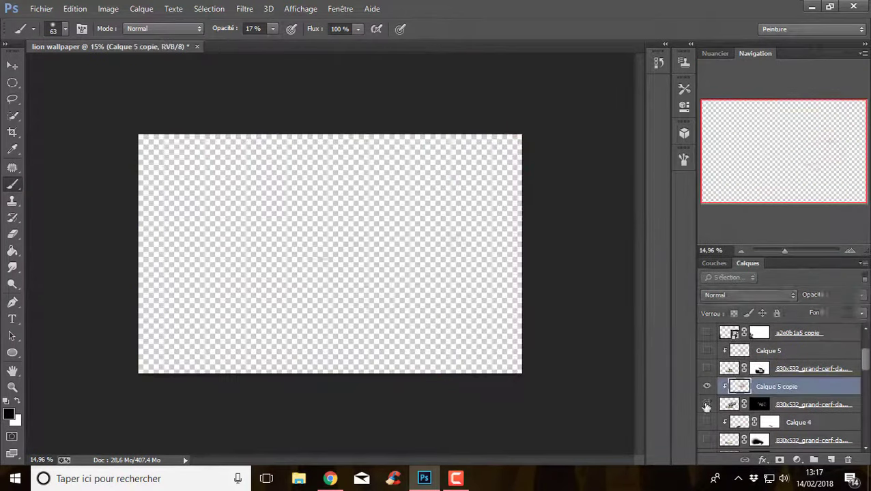
right_click(707, 386)
left_click(737, 259)
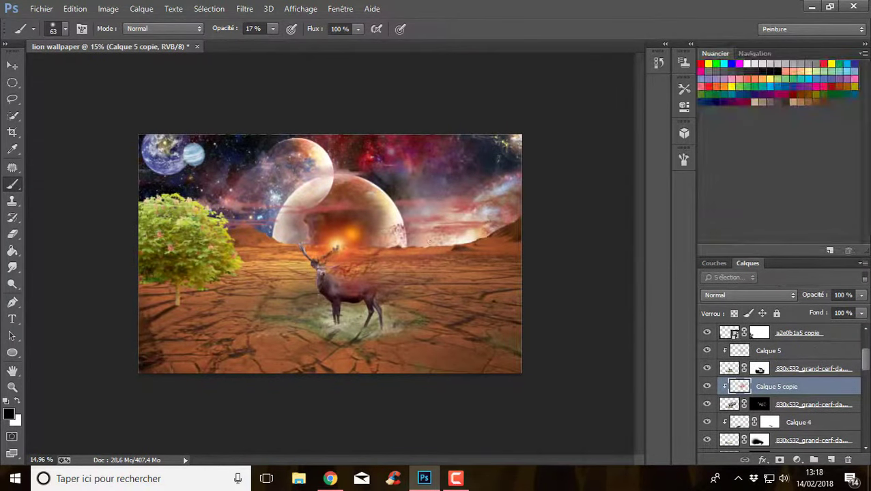
- Target the stag copy's mask with a textured 192 brush tip, painting in black
left_click(759, 405)
left_click(53, 29)
scroll(82, 157, "down", 3)
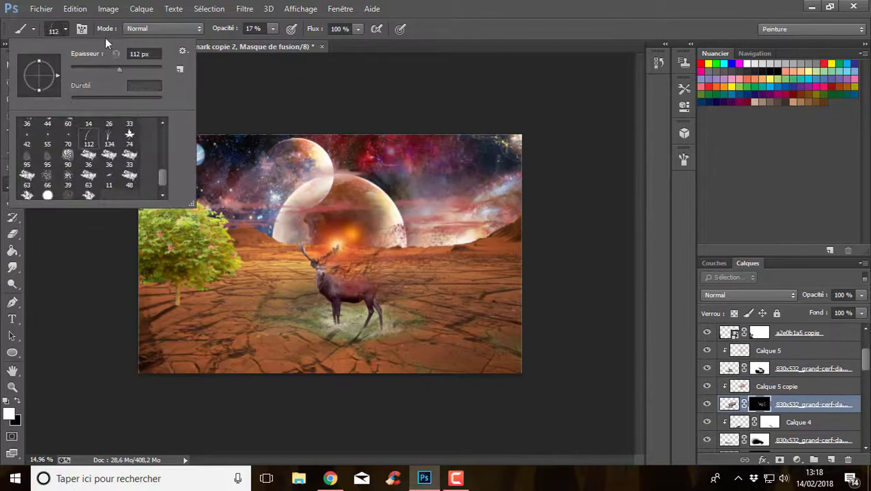
double_click(103, 171)
key("x")
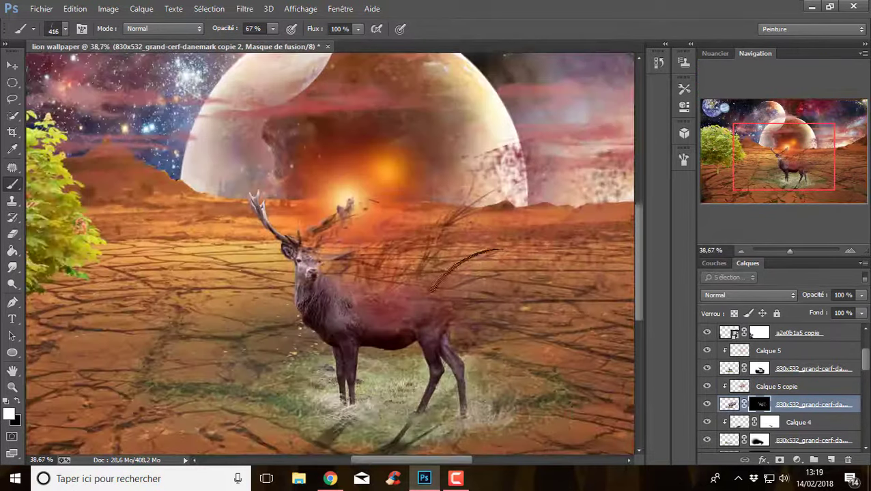
right_click(462, 139)
double_click(82, 69)
key("x")
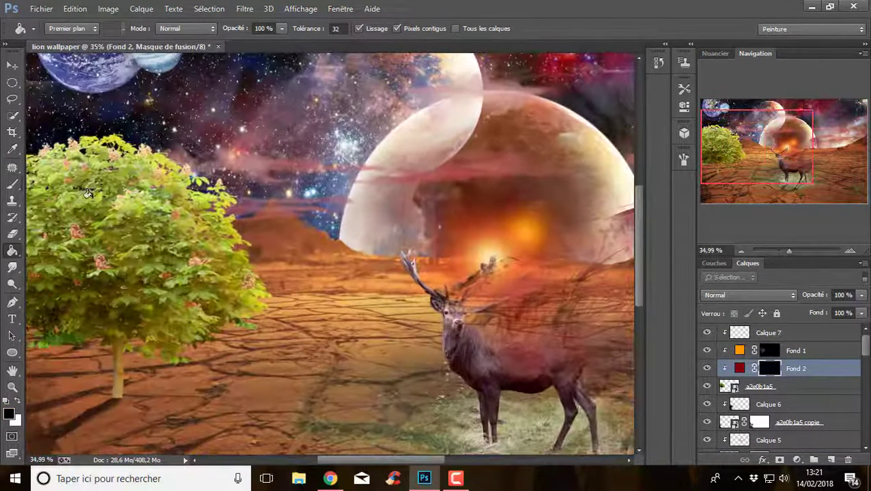
- Paint the red tint onto the tree foliage and remove it from some parts
left_click_drag(232, 310, 265, 356)
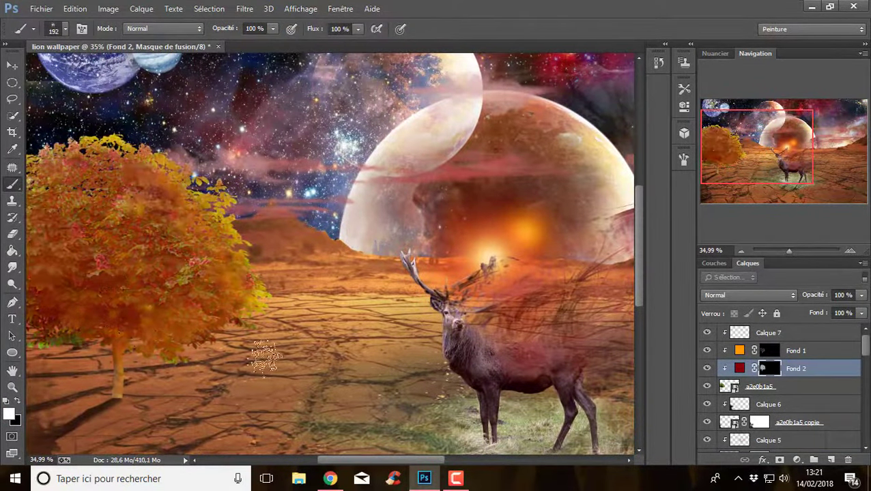
left_click_drag(115, 431, 111, 322)
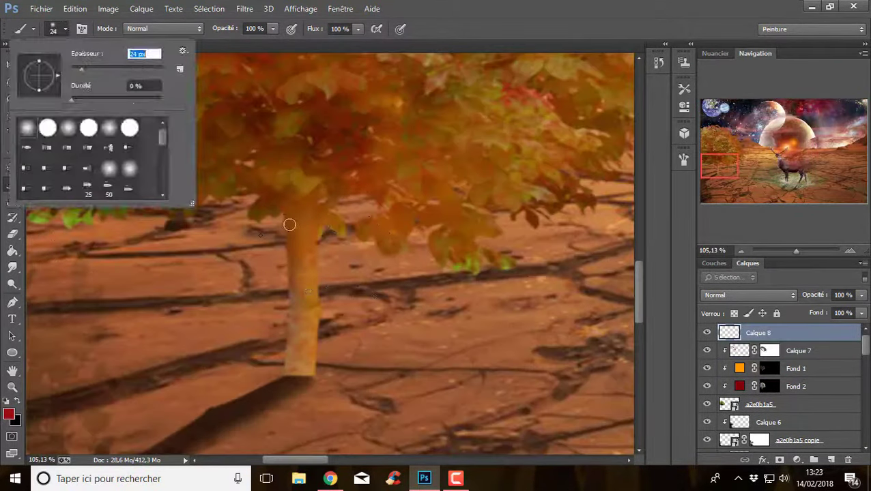
key("Return")
- Shade the upper leaves with dark strokes at 32% brush opacity, then fit the image on screen
key("3")
key("2")
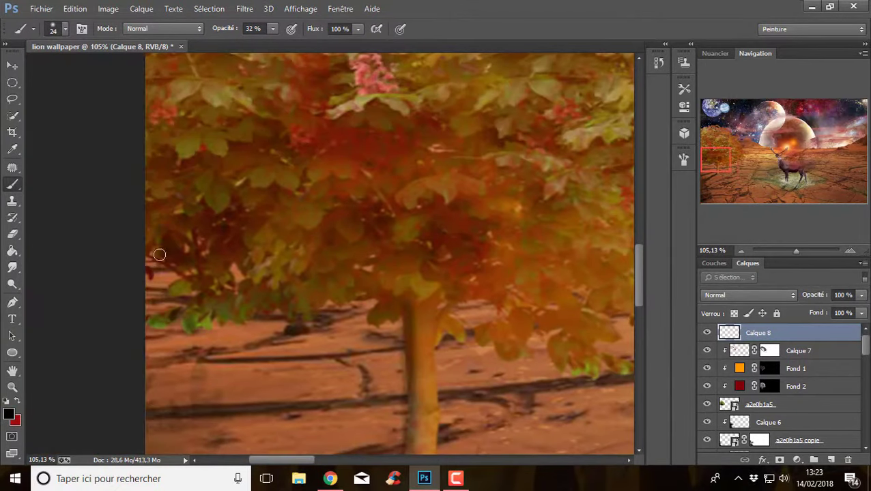
mouse_move(642, 284)
left_mouse_down()
mouse_move(642, 239)
mouse_move(637, 280)
left_mouse_up()
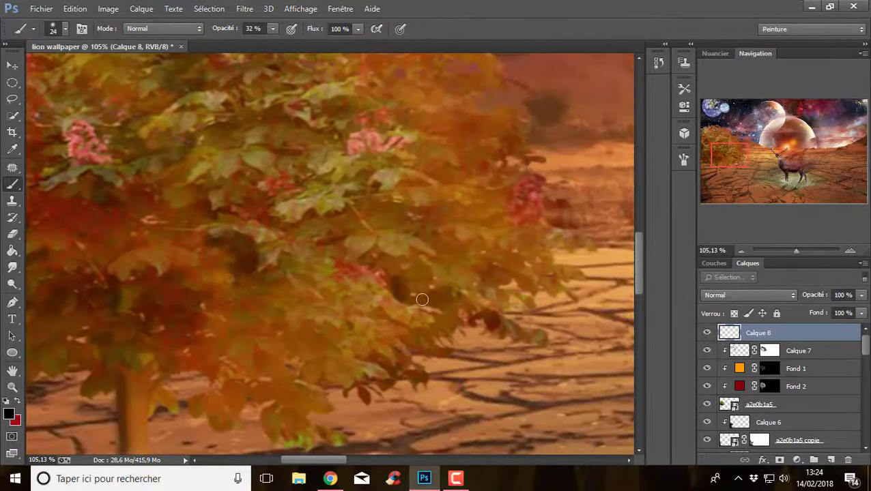
left_click_drag(422, 300, 256, 188)
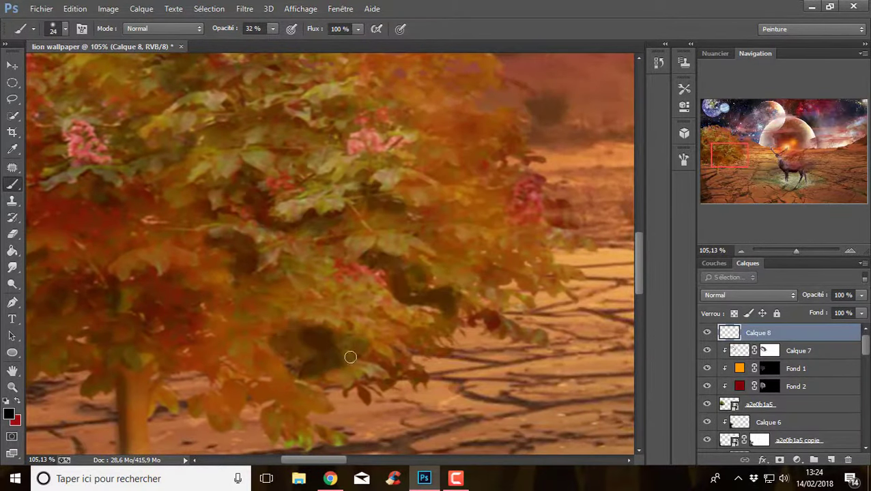
scroll(233, 159, "down", 3)
key("ctrl+0")
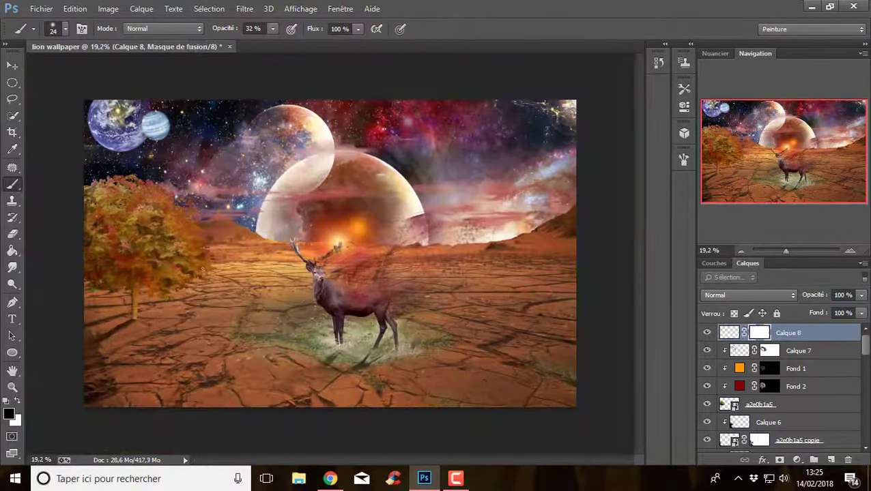
- Add a Levels adjustment layer darkening the midtones to 0.83
left_click(797, 460)
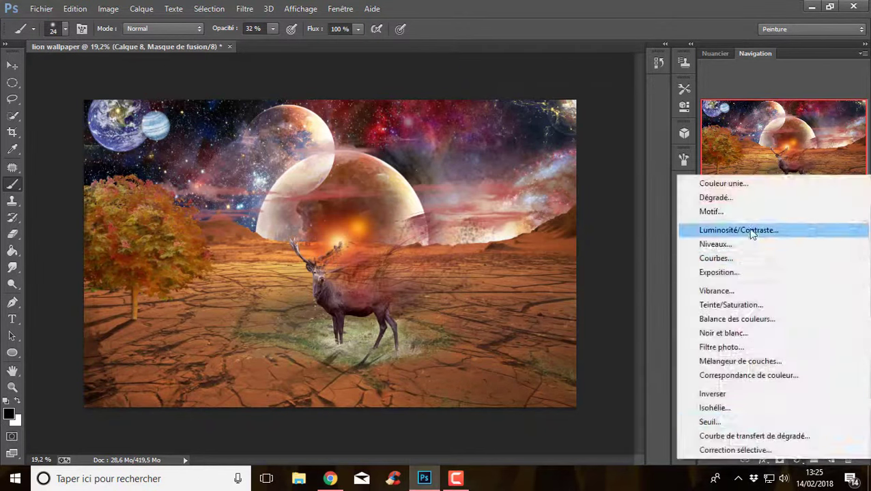
left_click(723, 245)
left_click_drag(596, 212, 611, 220)
left_click(684, 105)
- Create Calque 9 and move it below Calque 8 into the tree group
left_click(830, 460)
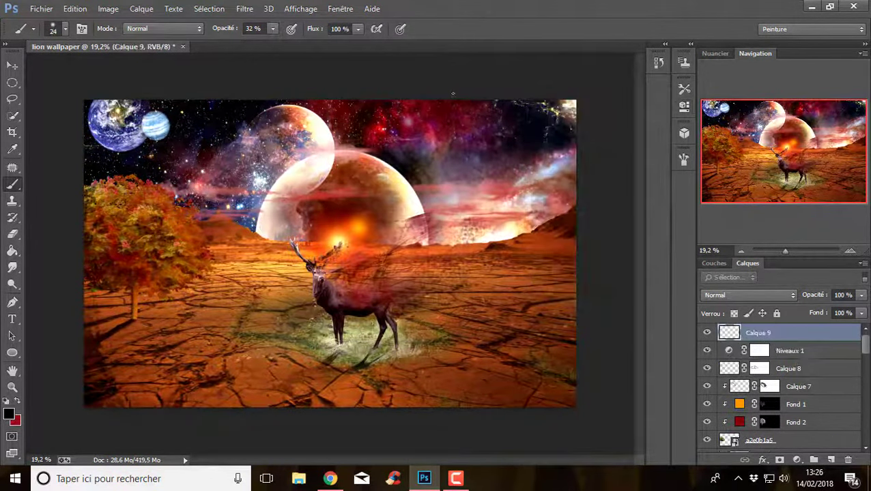
left_click_drag(785, 250, 800, 250)
left_click(715, 54)
left_click_drag(758, 332, 778, 377)
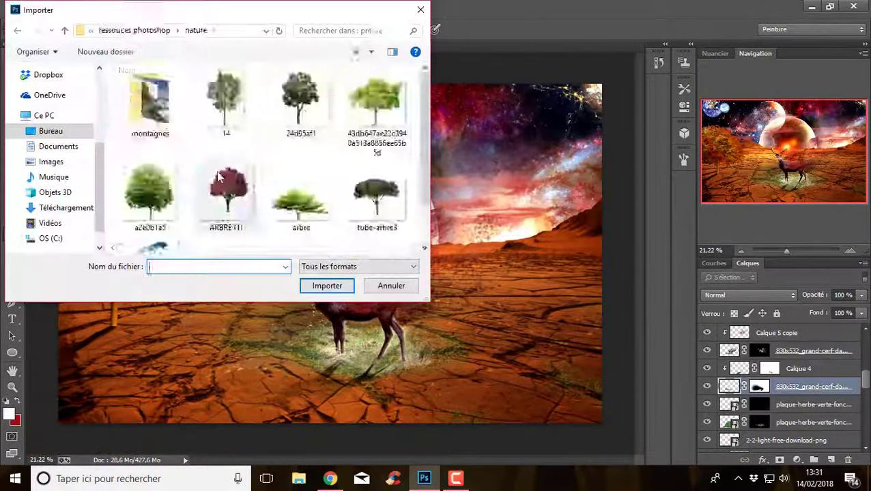
- Place the foliage image, hide it with an inverted mask, and set the brush size to 402
left_click(331, 284)
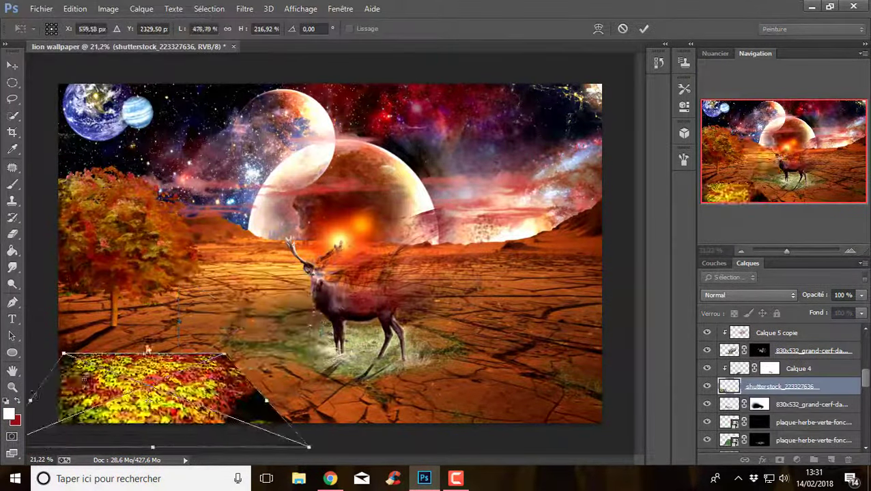
key("b")
key("ctrl+i")
key("x")
left_click(65, 28)
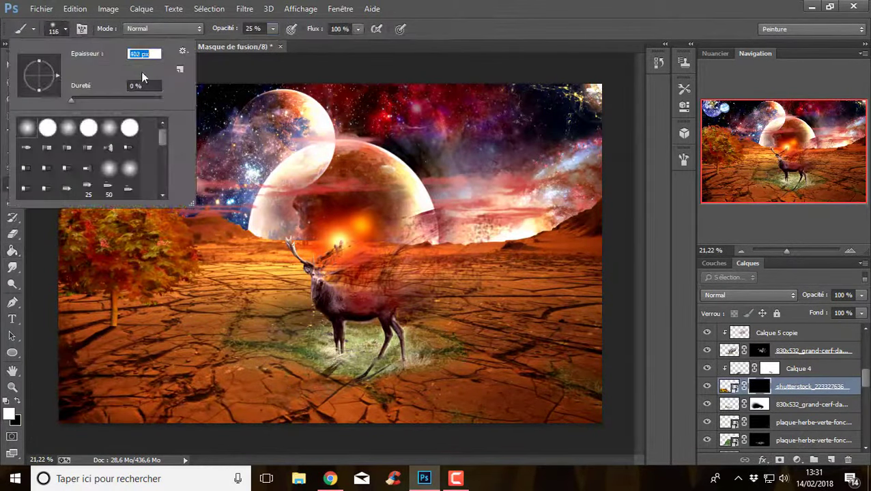
key("Return")
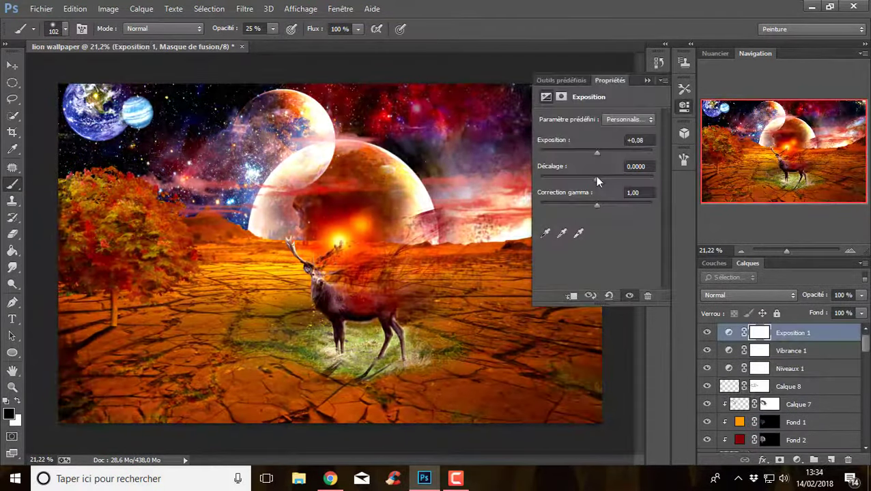
- Try an Exposure +0,08 layer, delete it, then add a contrast-boosting Curves adjustment
left_click_drag(601, 152, 622, 154)
left_click(647, 80)
key("Delete")
left_click(796, 461)
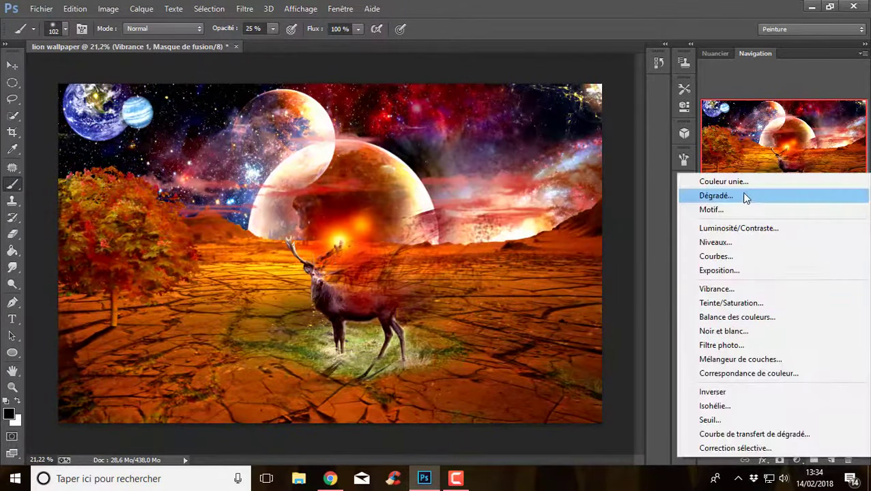
left_click(714, 257)
left_click_drag(600, 205, 594, 192)
left_click(647, 80)
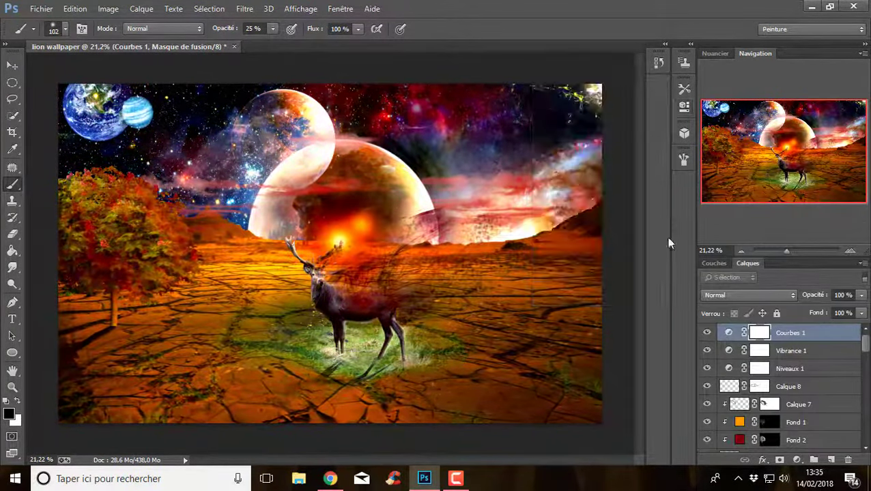
- Save the file as 'wallpaper' in the project folder under the photoshop folder
left_click(41, 9)
left_click(67, 162)
double_click(146, 117)
left_click(176, 241)
type("wa&")
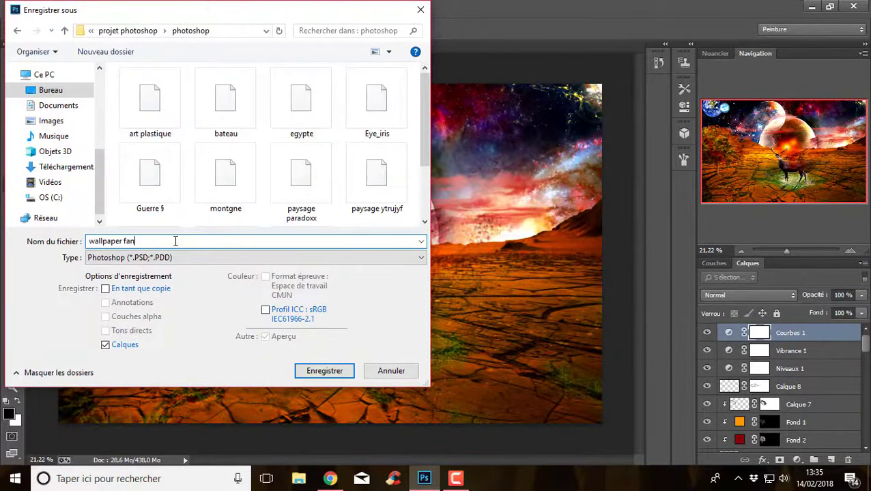
type("tastique")
left_click(324, 370)
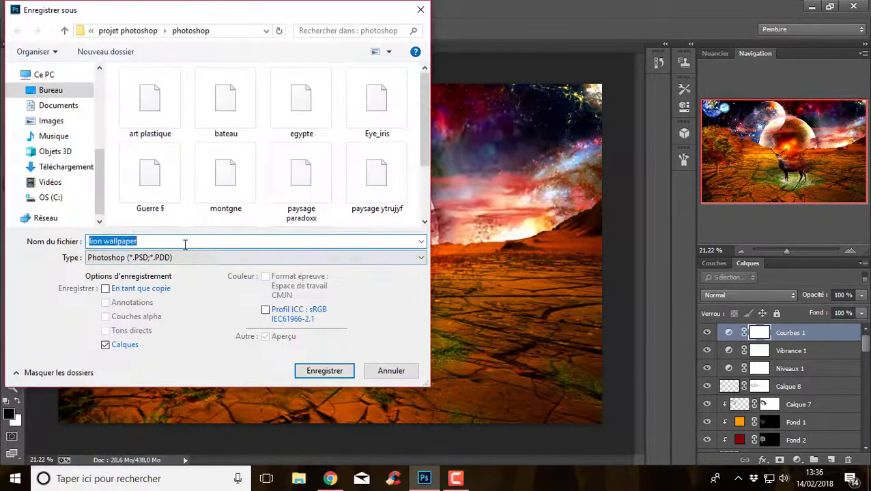
type("wallpaper")
key("Down")
left_click(325, 371)
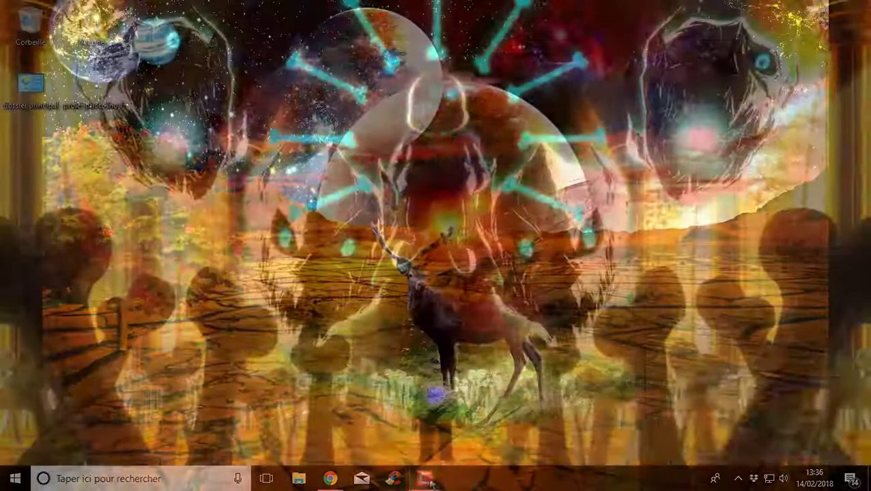